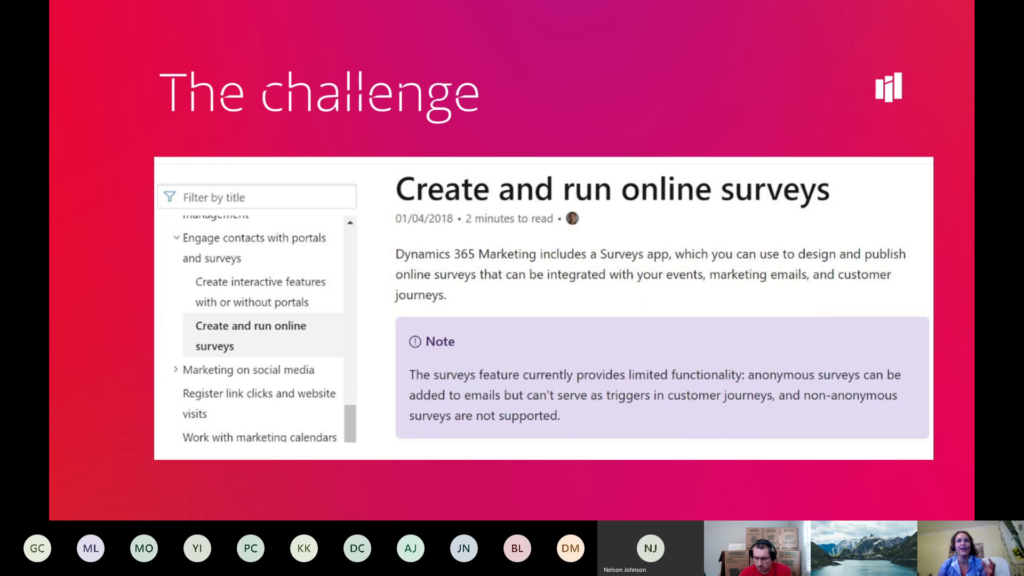
click(759, 98)
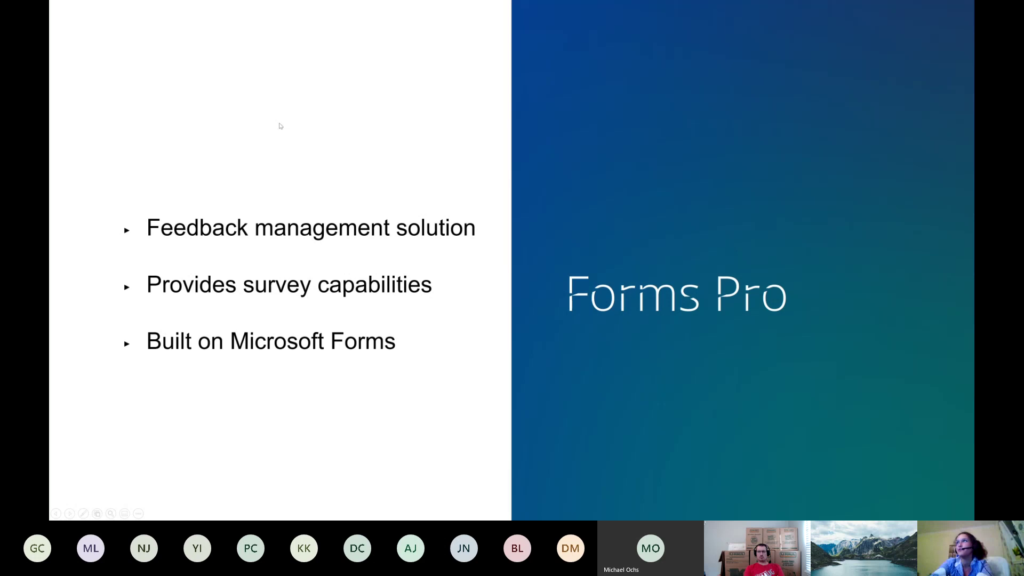
click(357, 123)
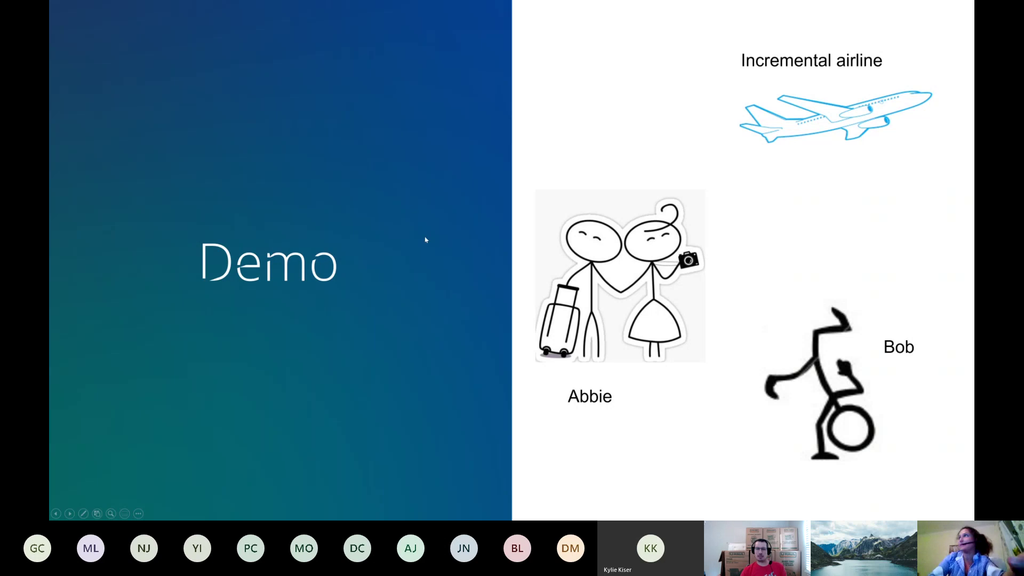
End the slide show, switch to Forms Pro in the browser and review the questions of The future of travel survey.
key(Escape)
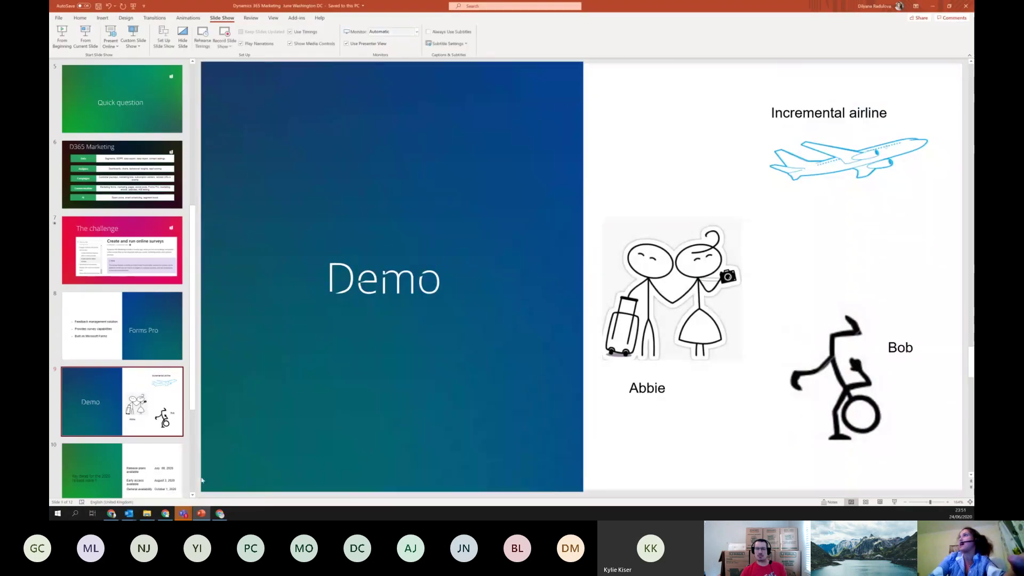
click(934, 7)
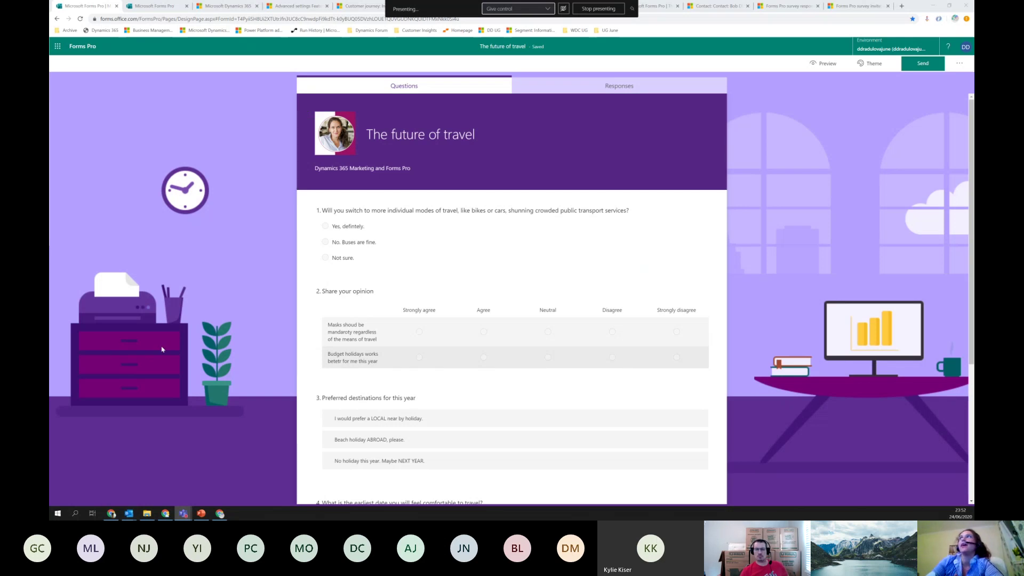
scroll(163, 350, down, 1)
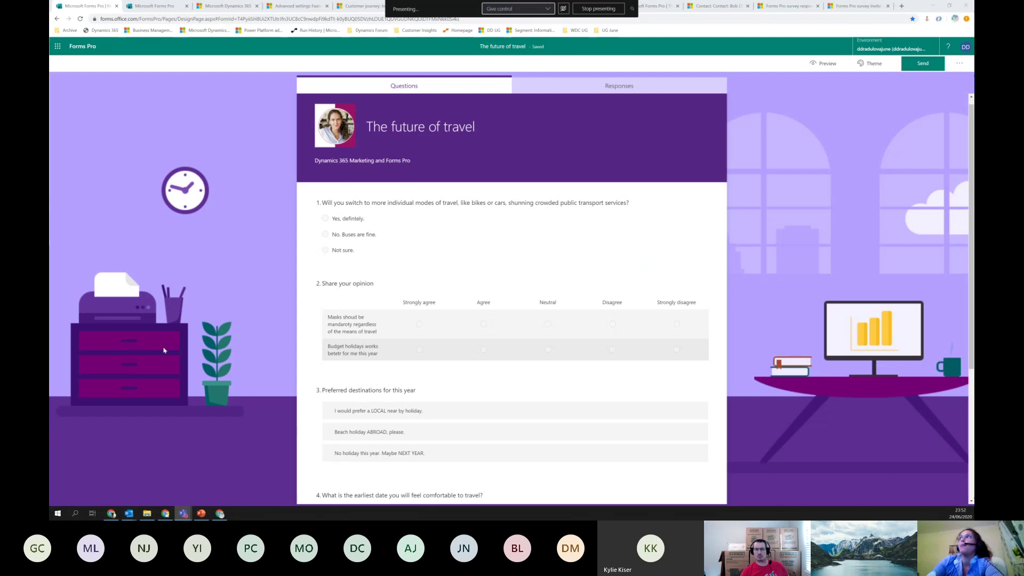
scroll(166, 351, up, 1)
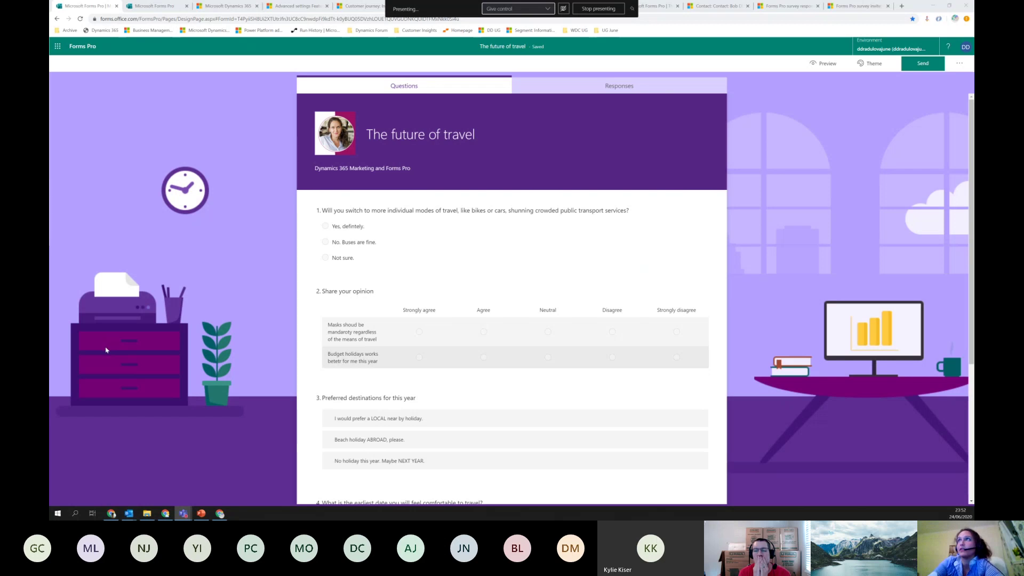
scroll(106, 350, down, 1)
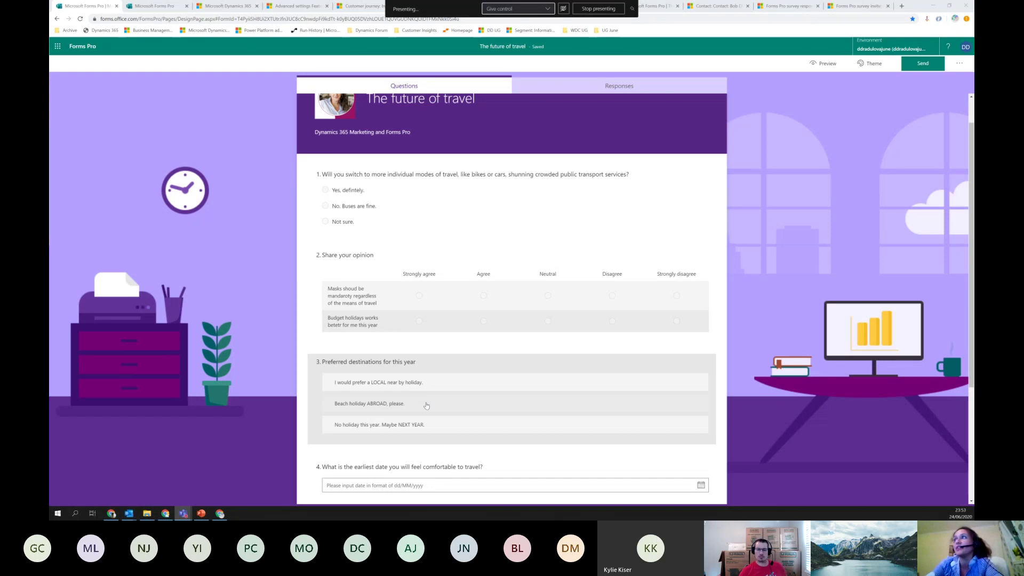
scroll(424, 402, down, 1)
scroll(426, 406, down, 3)
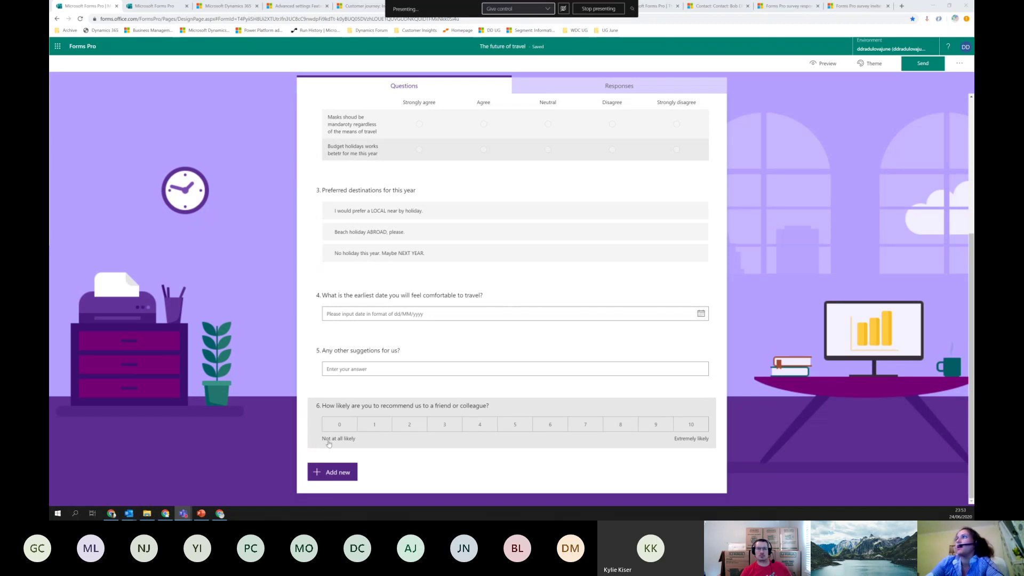
scroll(494, 345, up, 2)
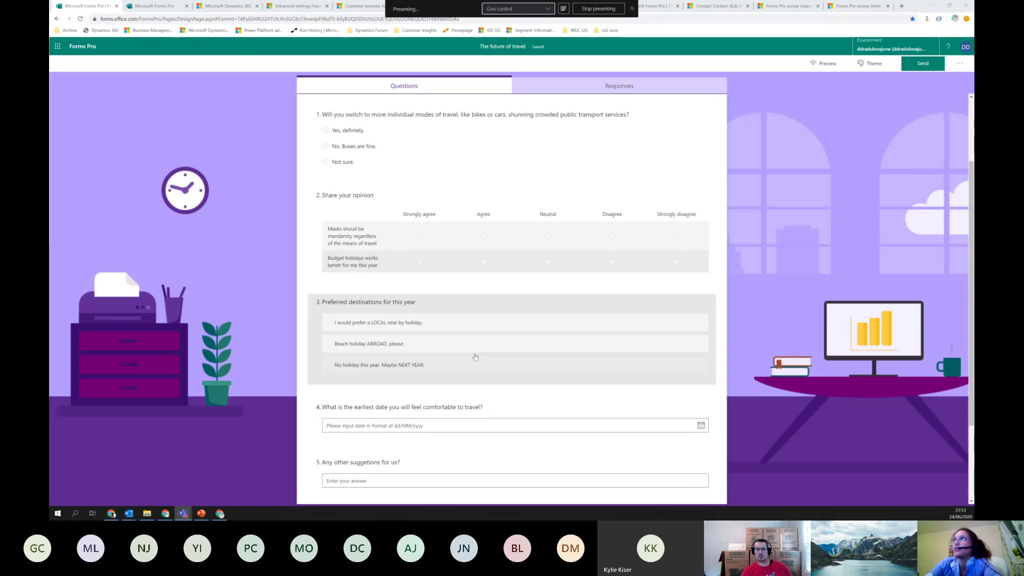
scroll(486, 355, up, 2)
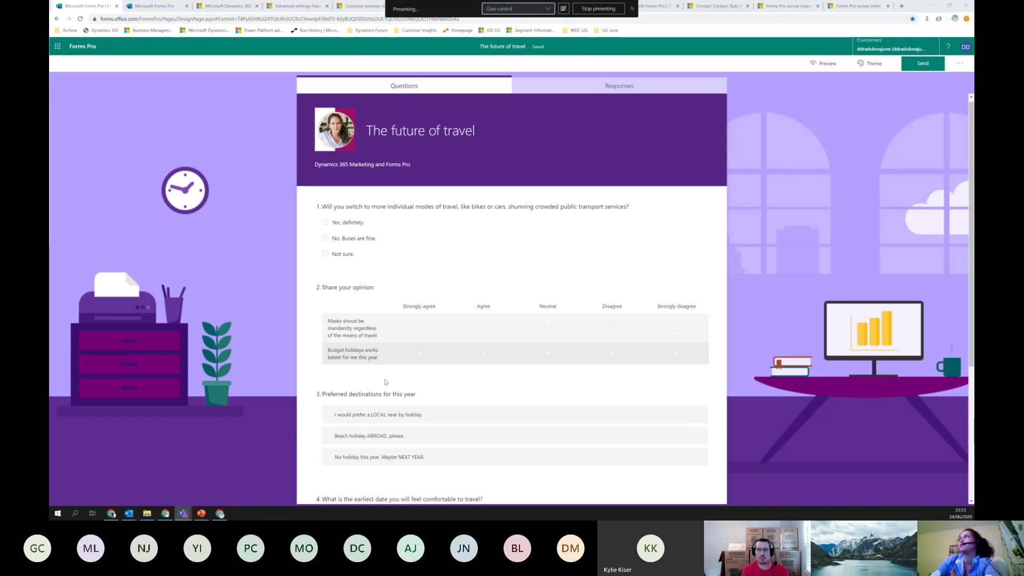
scroll(385, 382, down, 1)
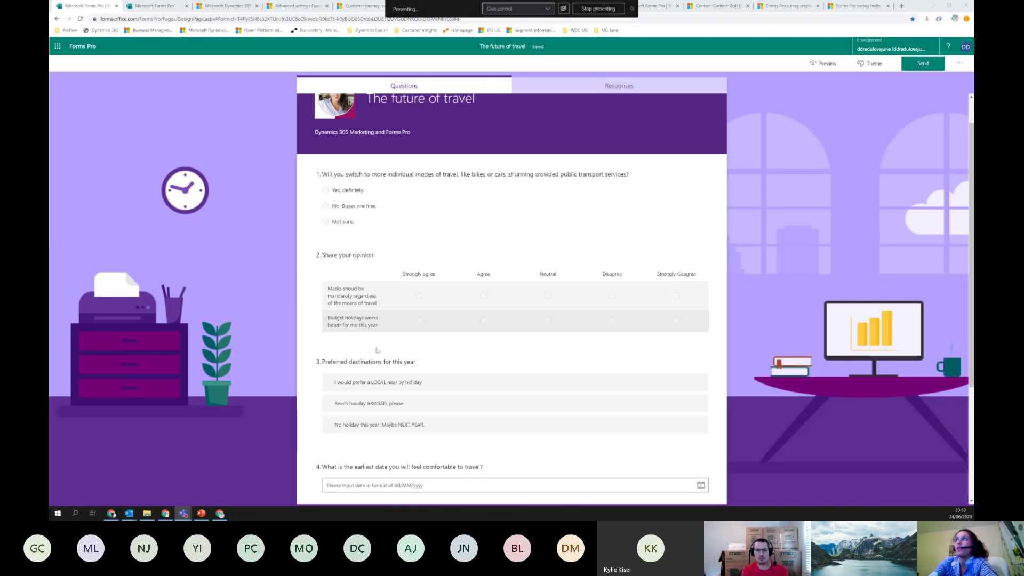
scroll(377, 350, up, 1)
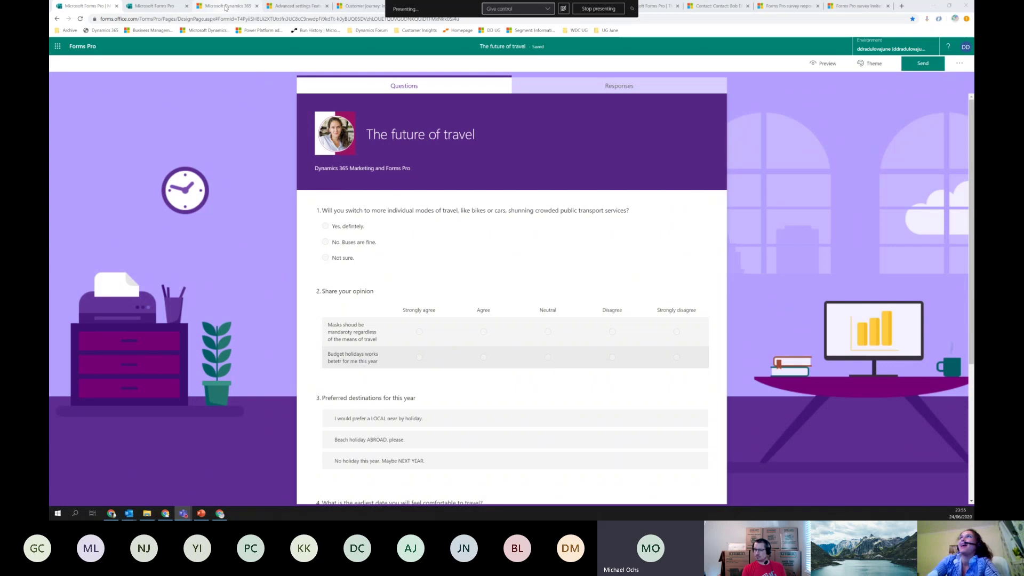
Check the Forms Pro Marketing integration switch under Feature switches in the Dynamics 365 Marketing settings, and close the settings page.
click(226, 6)
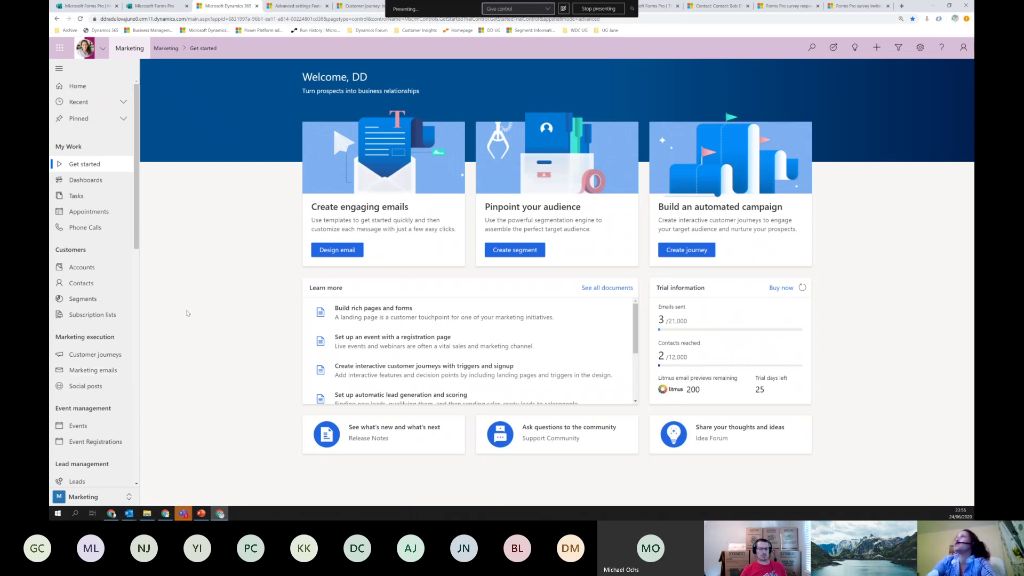
click(298, 6)
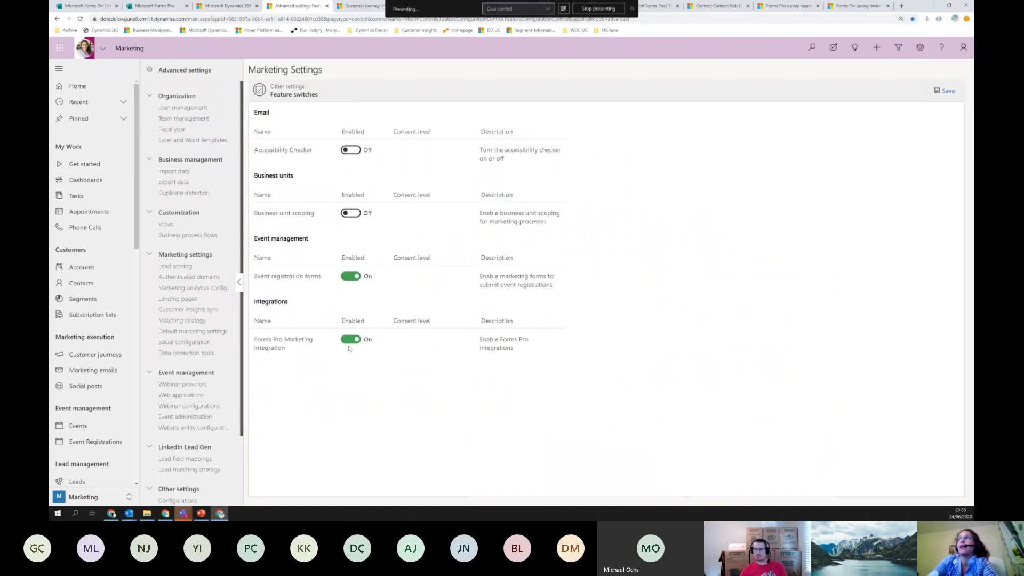
click(80, 497)
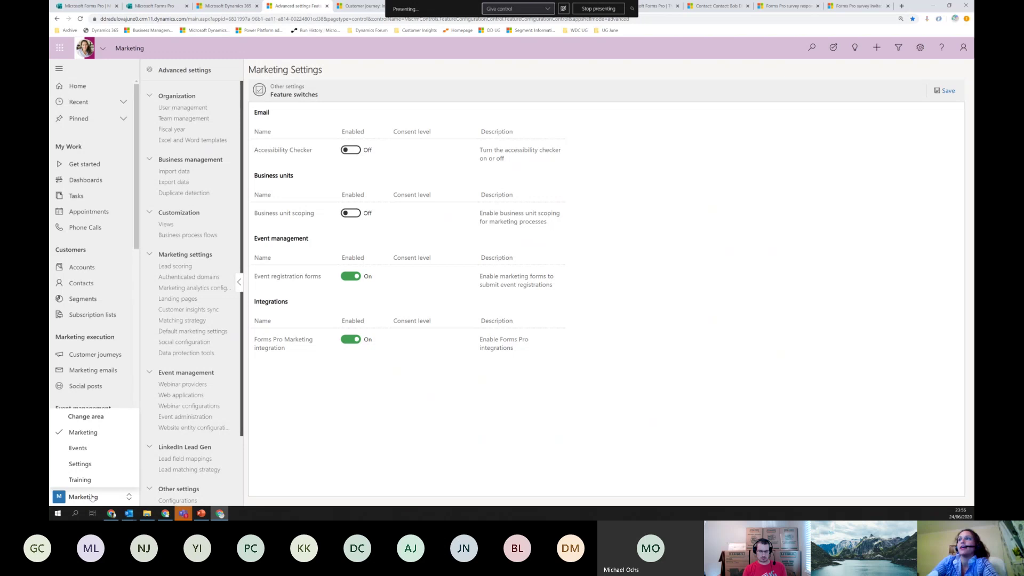
click(80, 464)
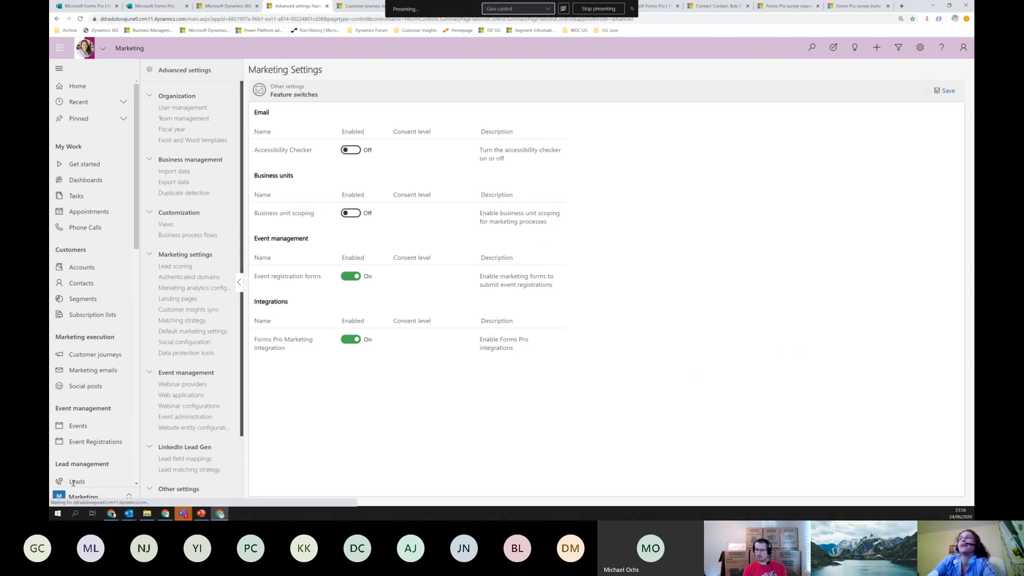
scroll(226, 344, down, 3)
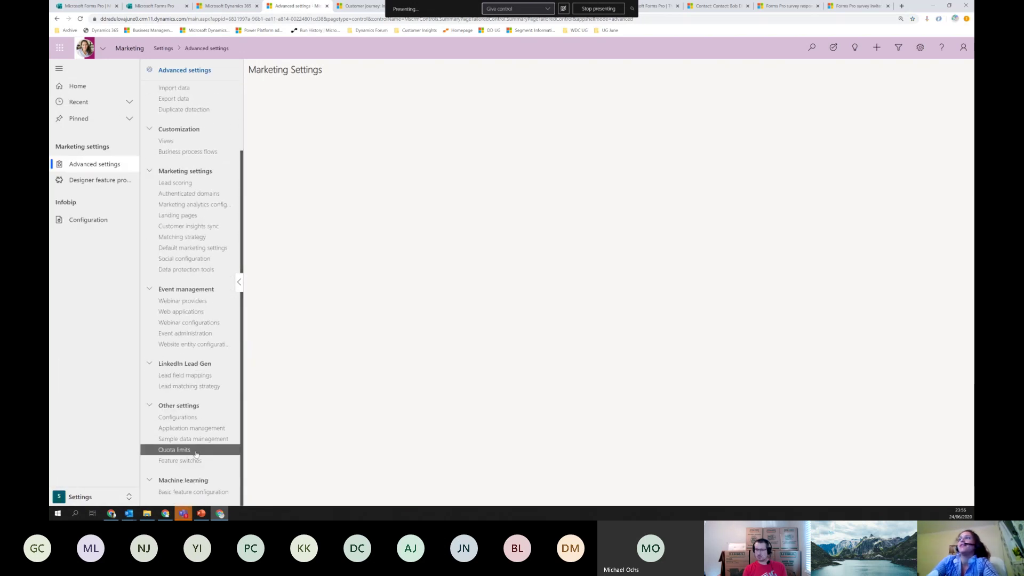
click(180, 462)
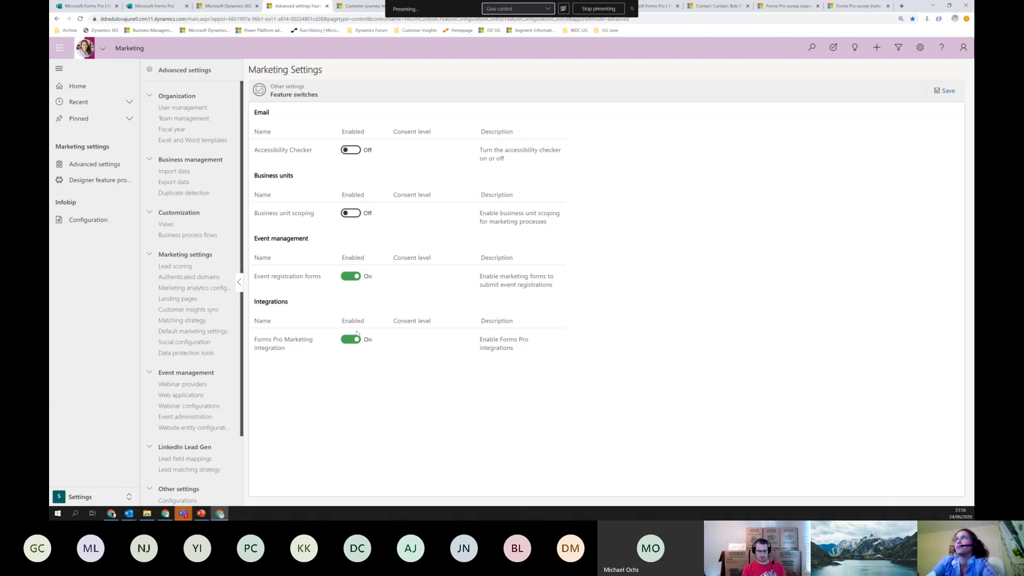
click(328, 8)
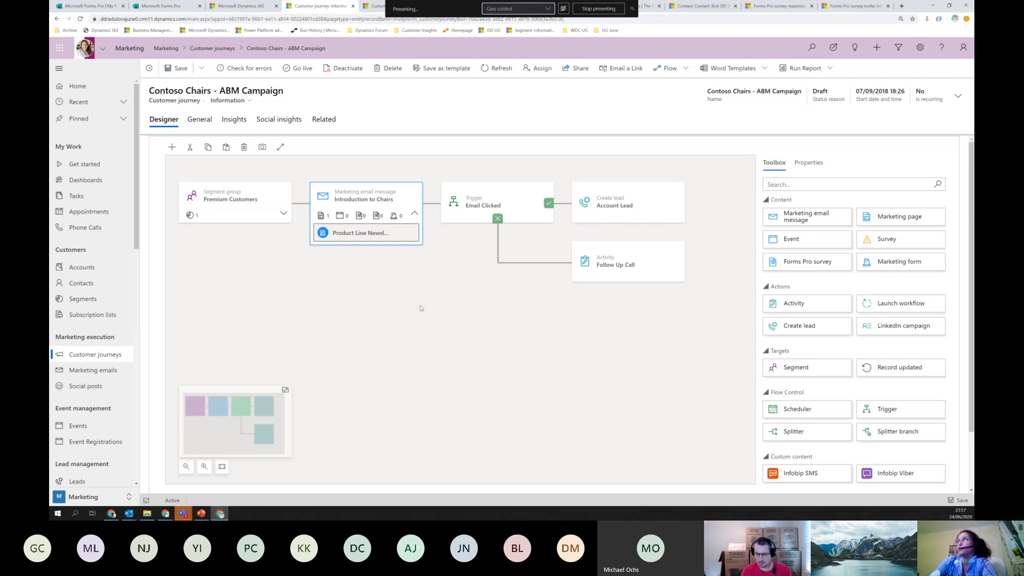
Add a Forms Pro survey to the Introduction to Chairs email tile and look up the available surveys for it.
drag(768, 262, 344, 215)
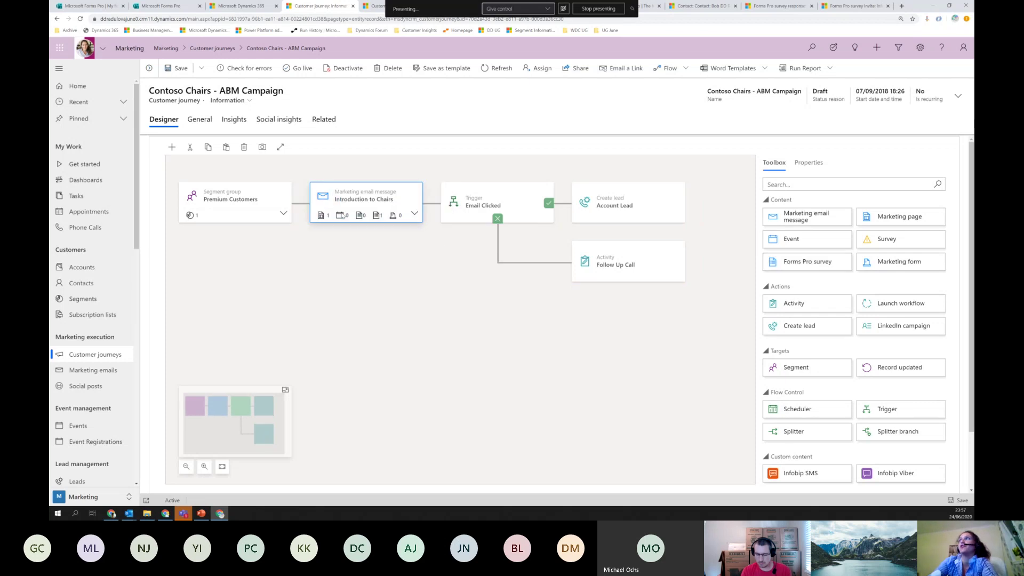
click(415, 213)
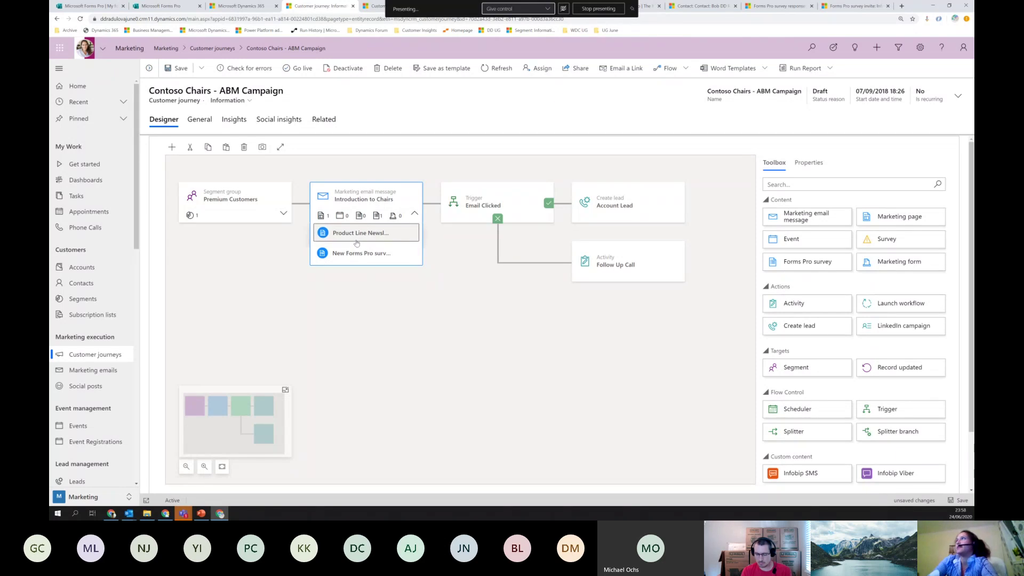
click(809, 162)
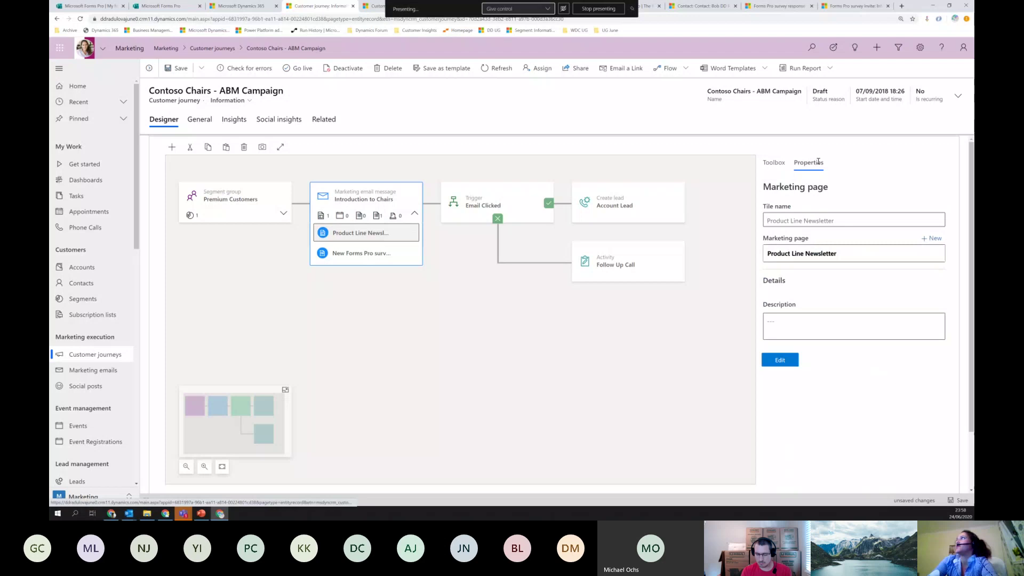
click(360, 253)
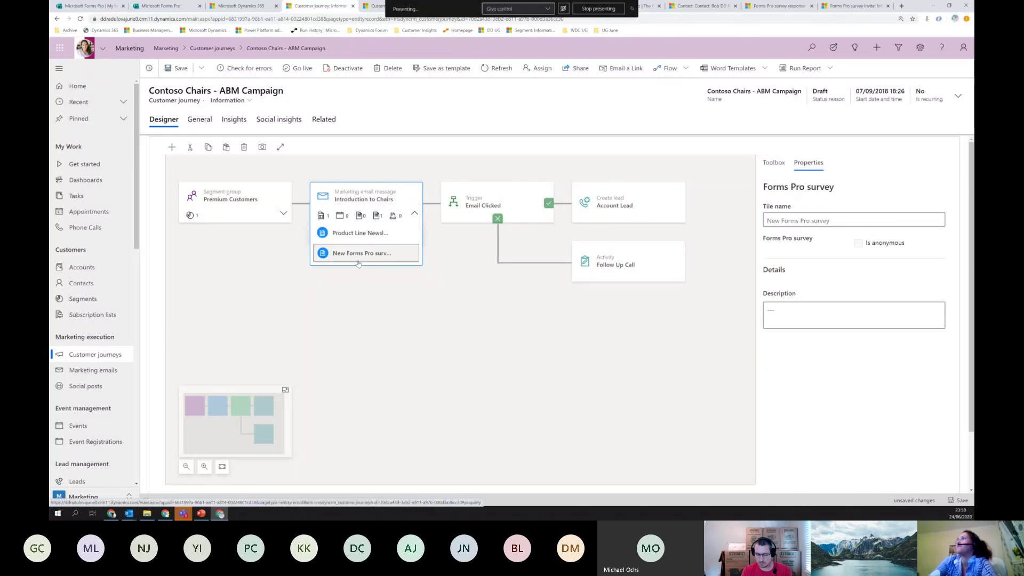
click(784, 254)
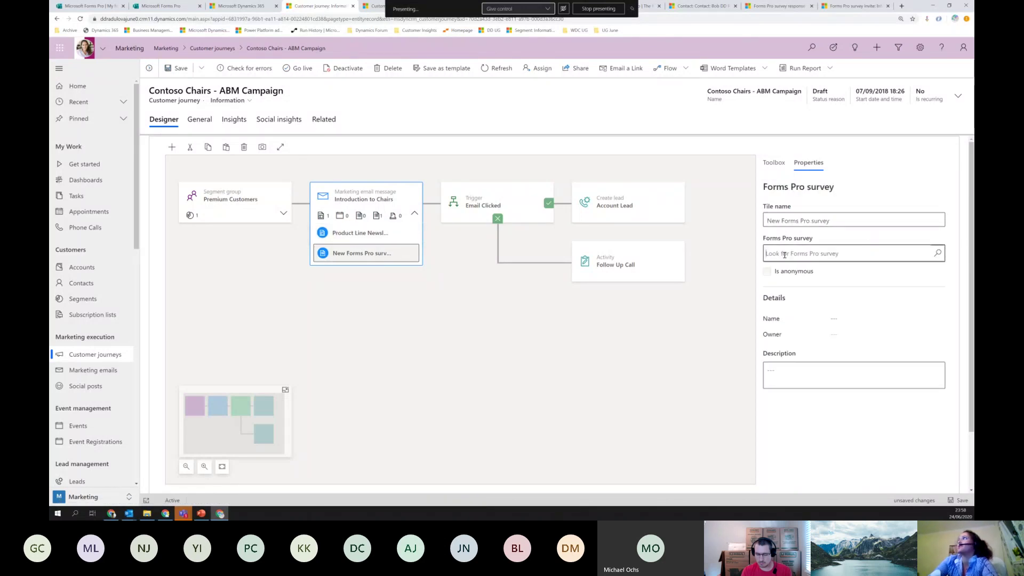
key(Return)
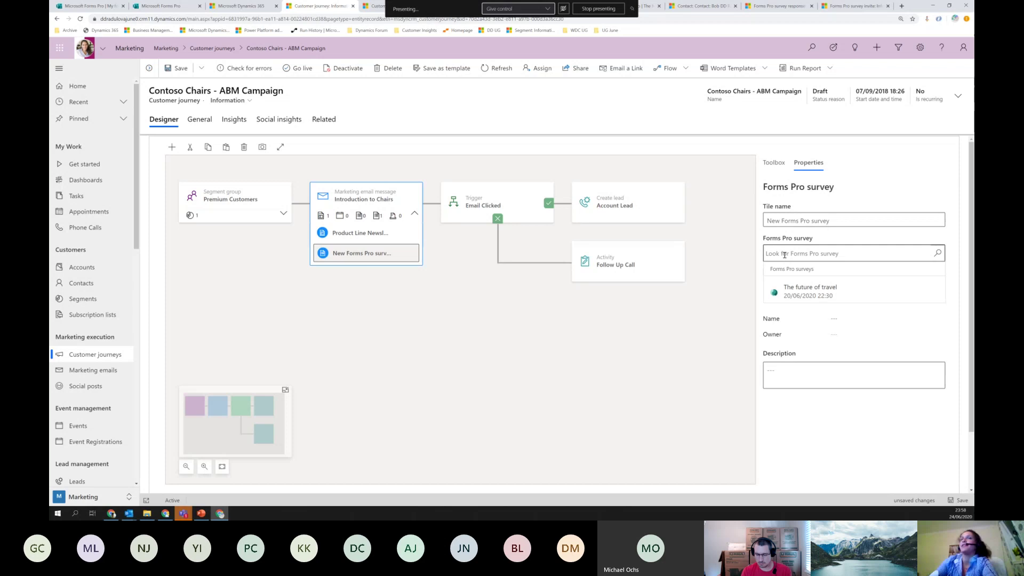
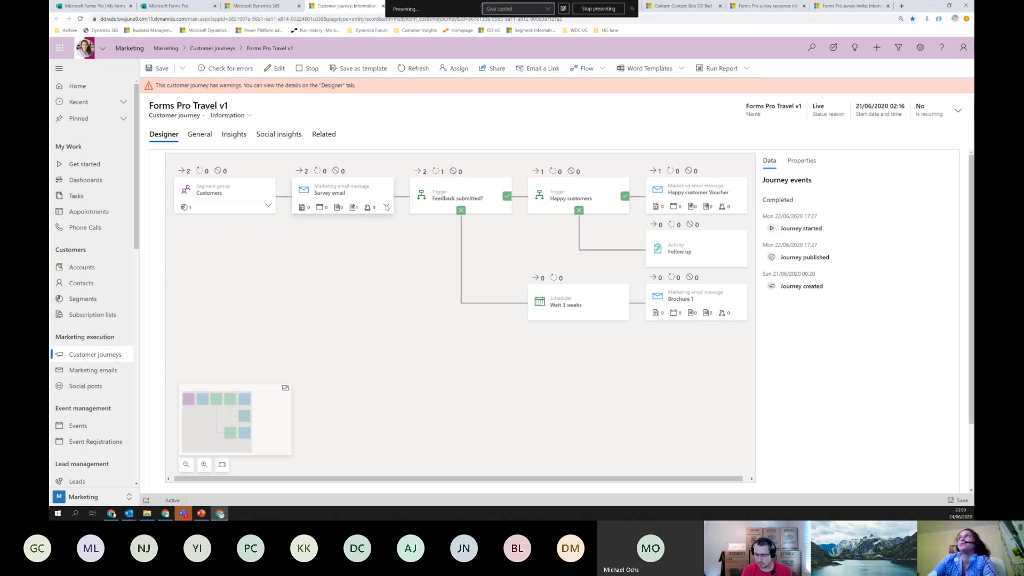
Expand the Survey email tile in the Forms Pro Travel v1 journey and check the recommendation rating question in the survey form.
click(386, 207)
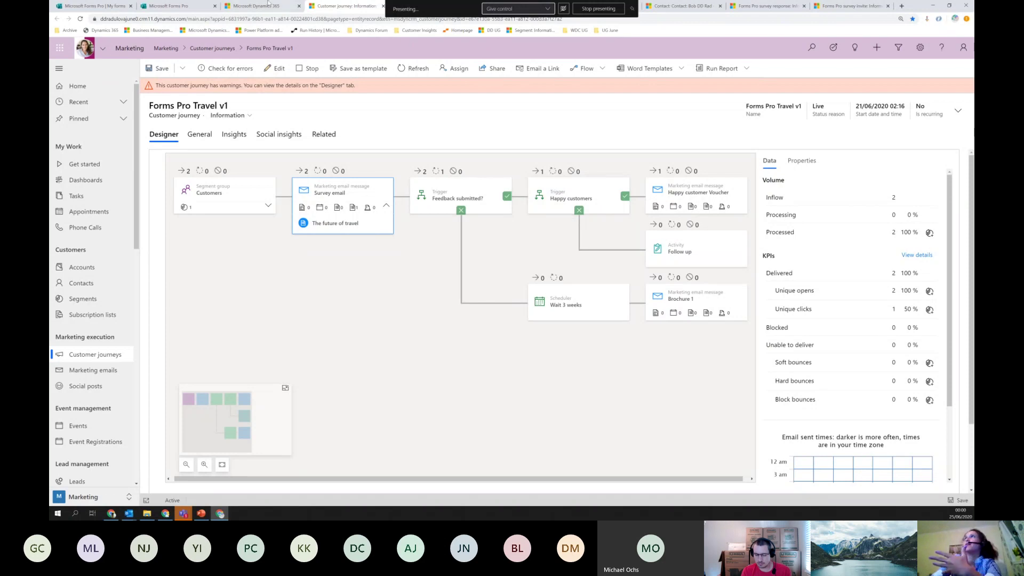
click(166, 7)
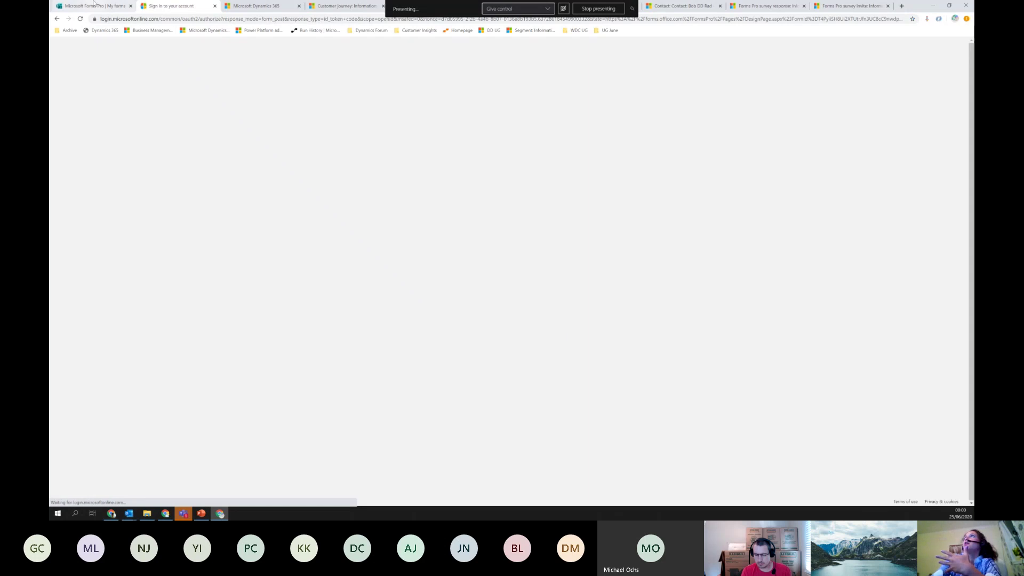
click(94, 4)
scroll(745, 431, down, 5)
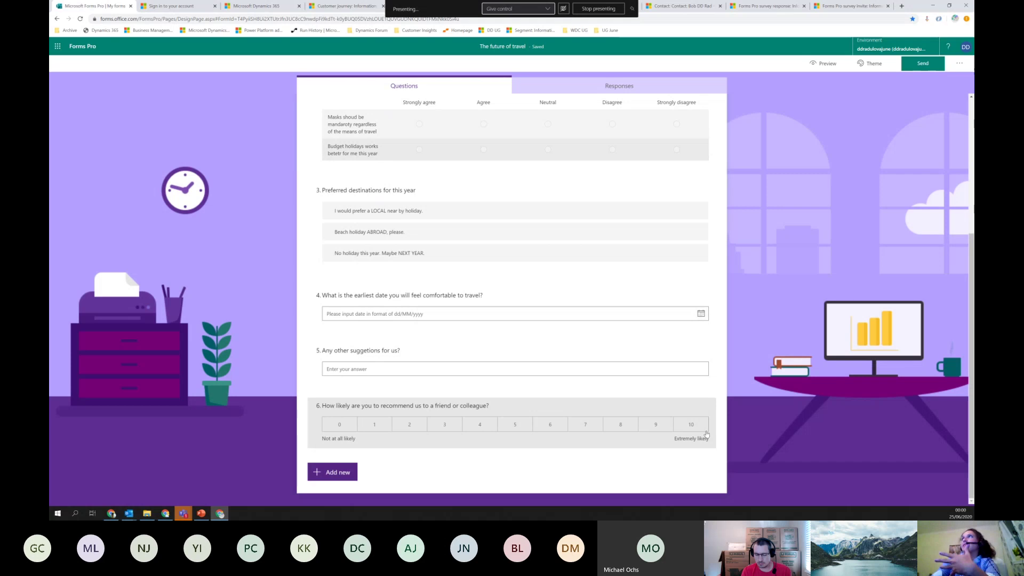
click(261, 6)
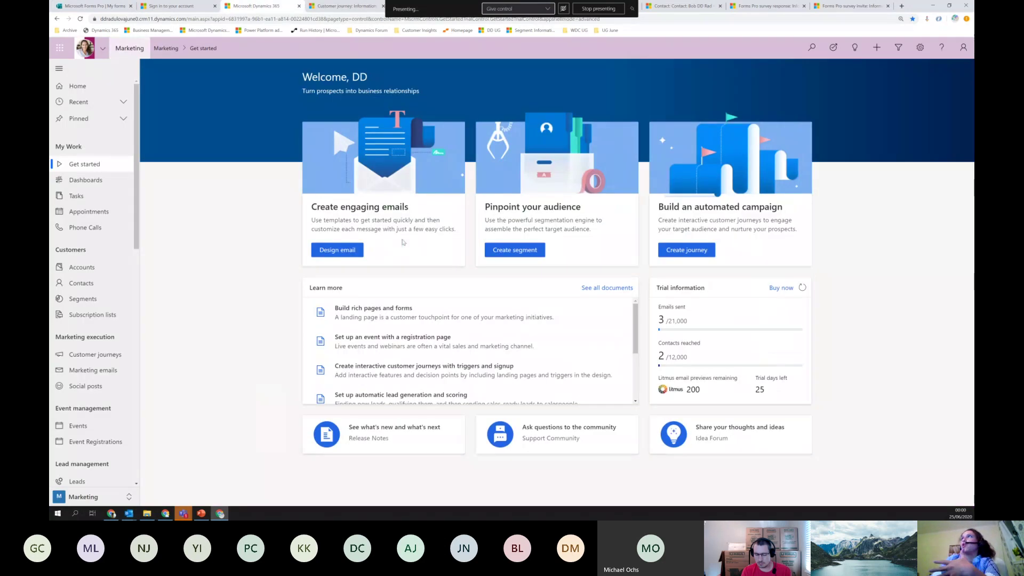
click(345, 6)
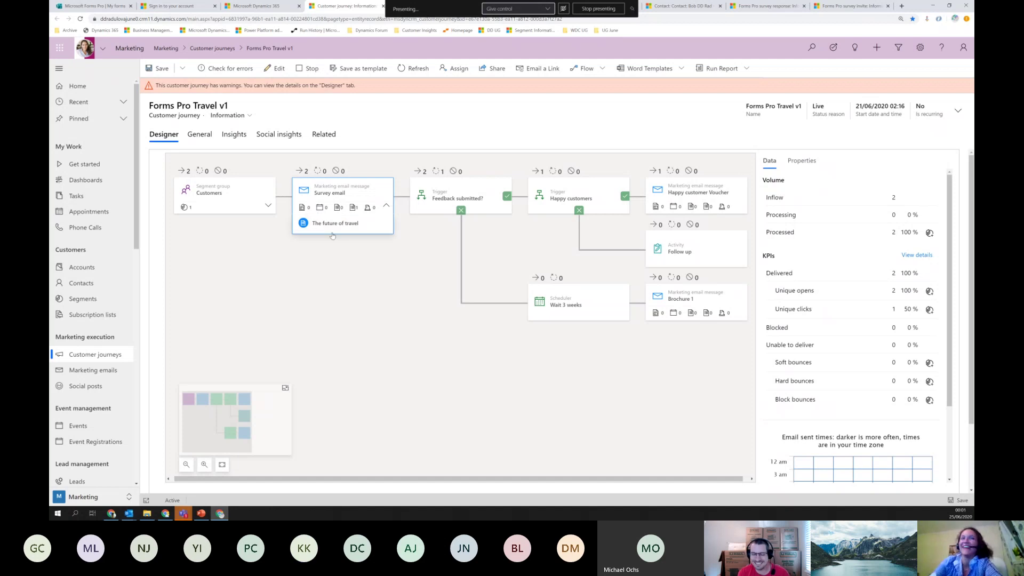
View the survey invitation email for The future of travel and bring up the Event Reminder 1 email designer, closing finished pages.
click(299, 6)
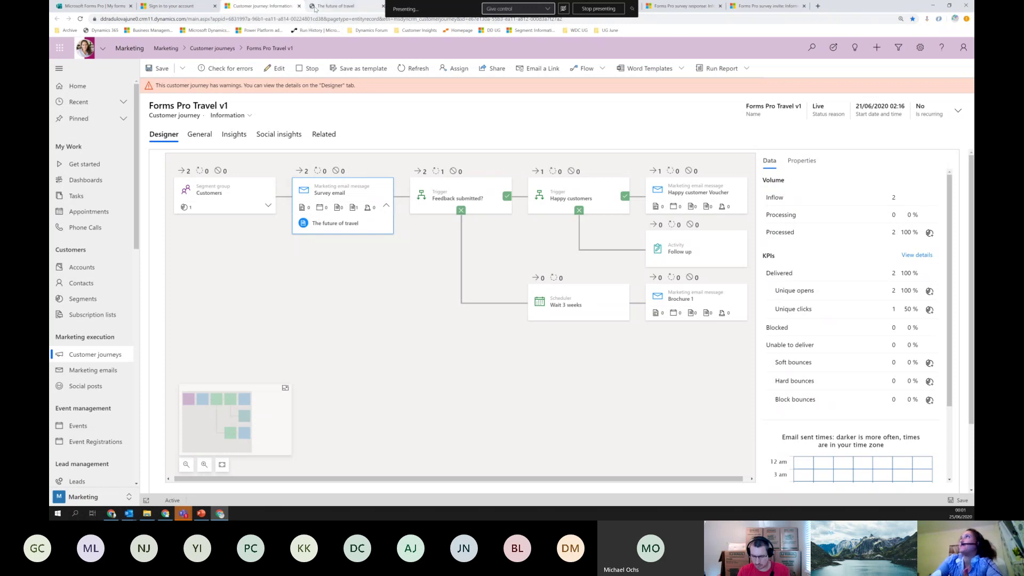
click(310, 7)
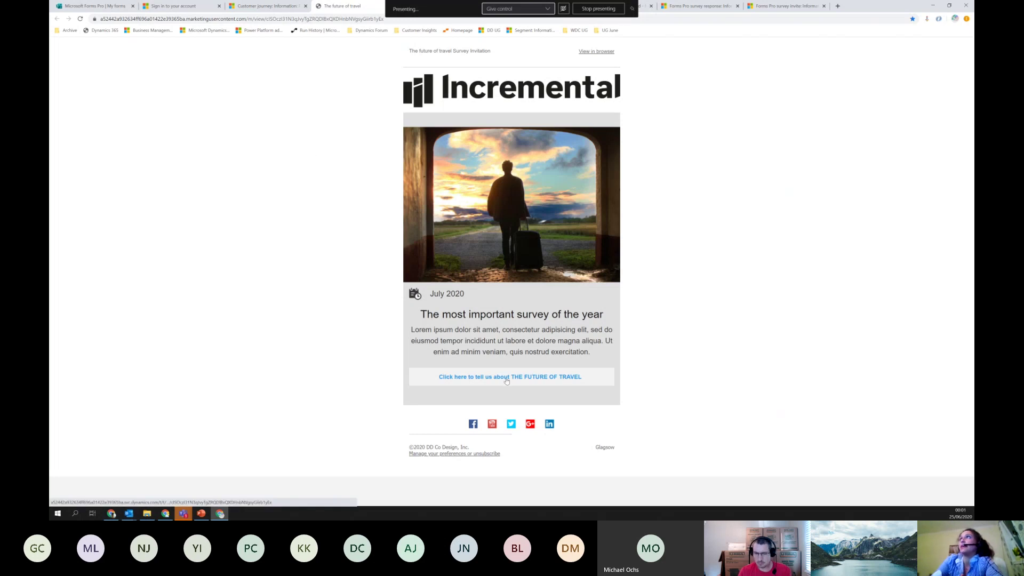
click(305, 7)
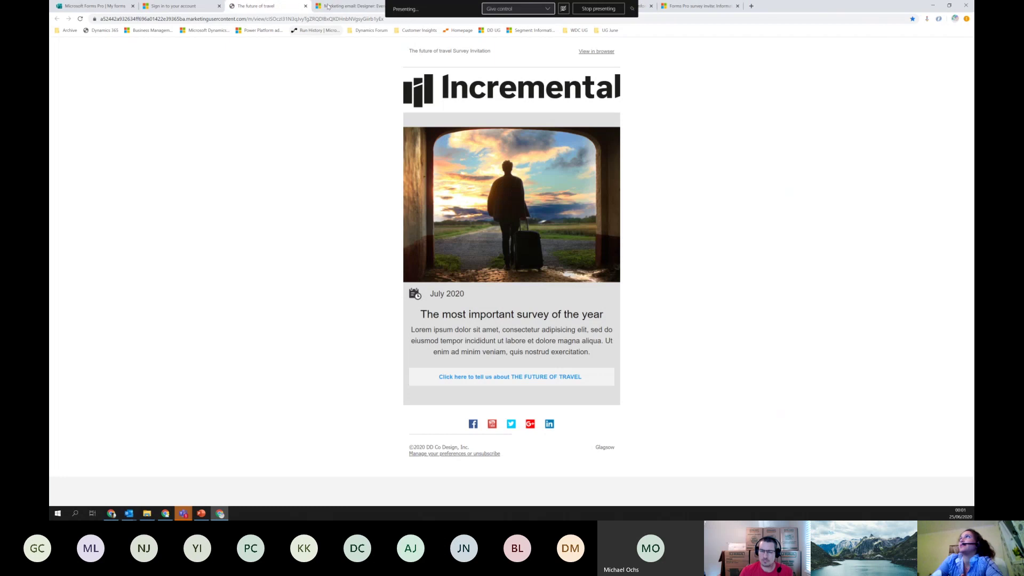
click(335, 4)
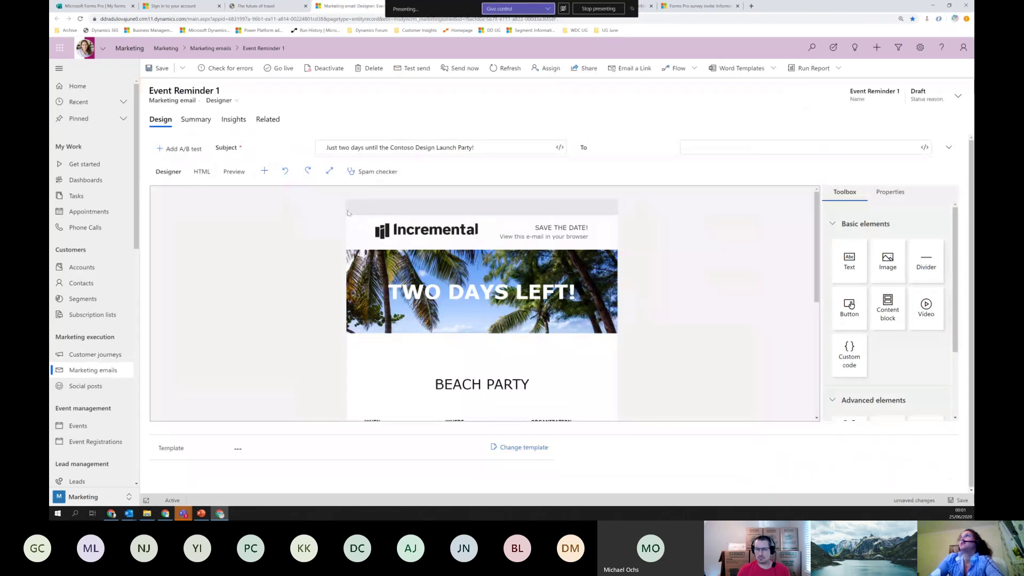
Check the Forms Pro survey element available for the Event Reminder 1 email and the survey properties of its BEACH PARTY button.
click(245, 8)
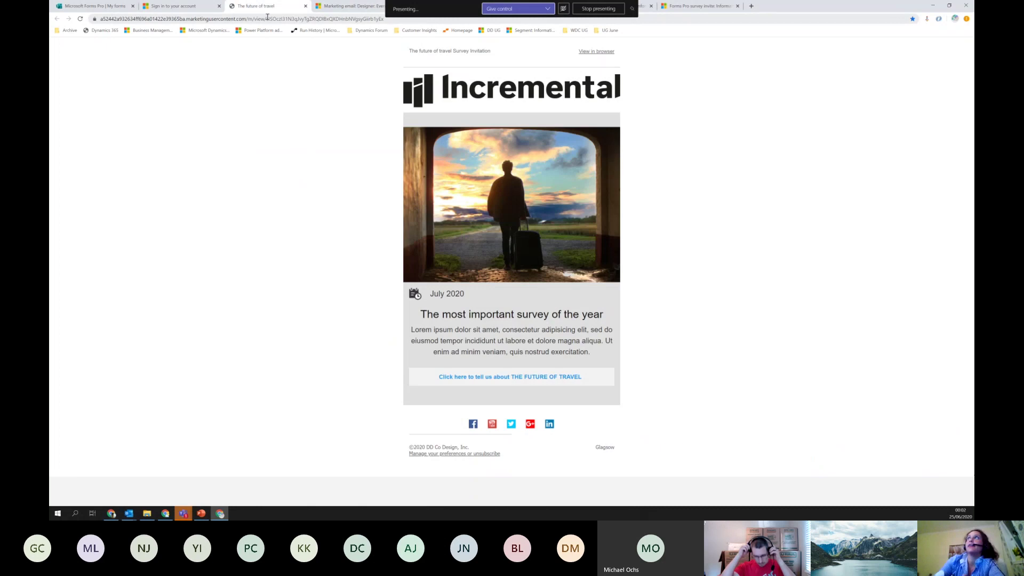
click(331, 7)
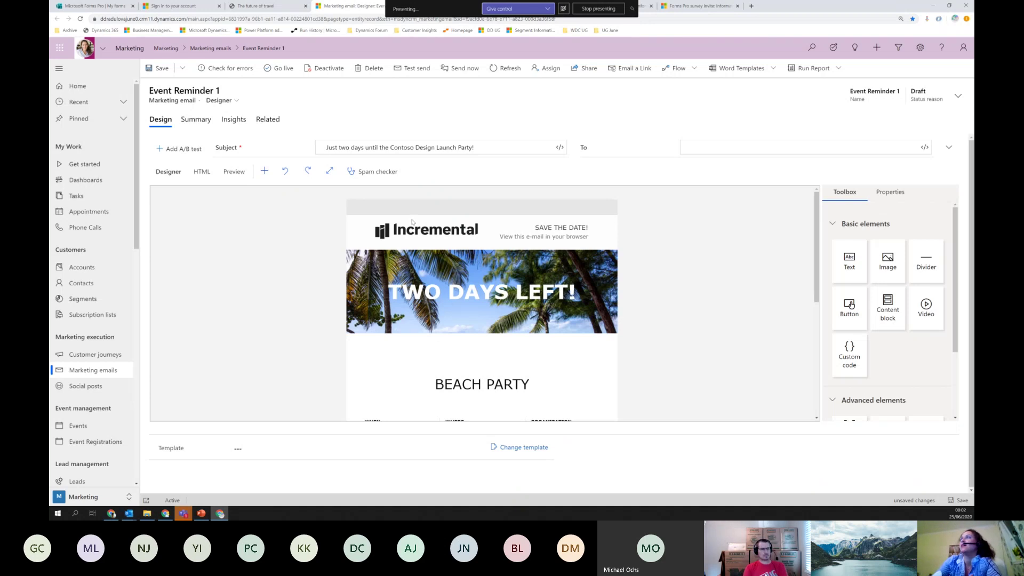
scroll(454, 267, down, 2)
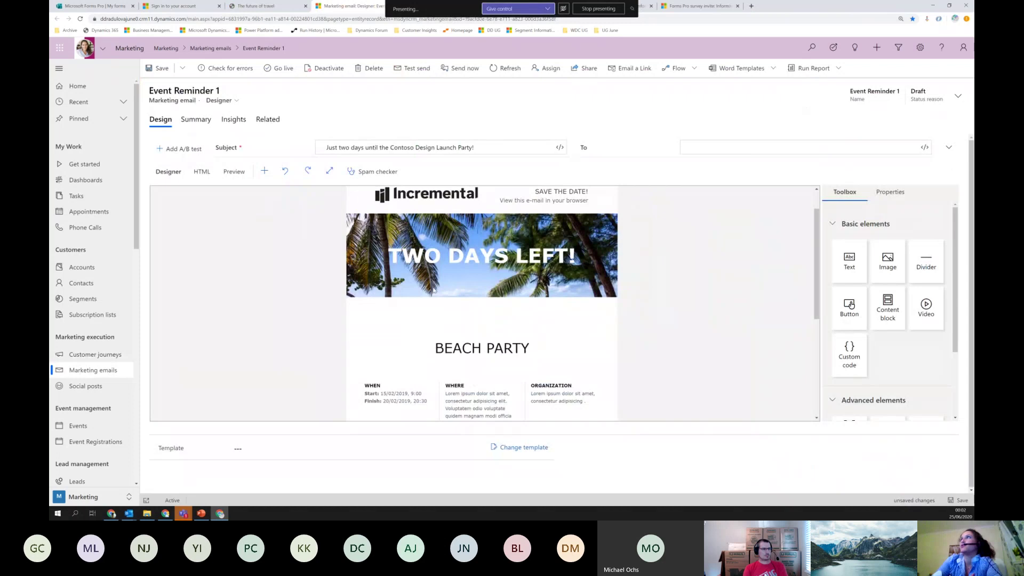
scroll(433, 290, down, 1)
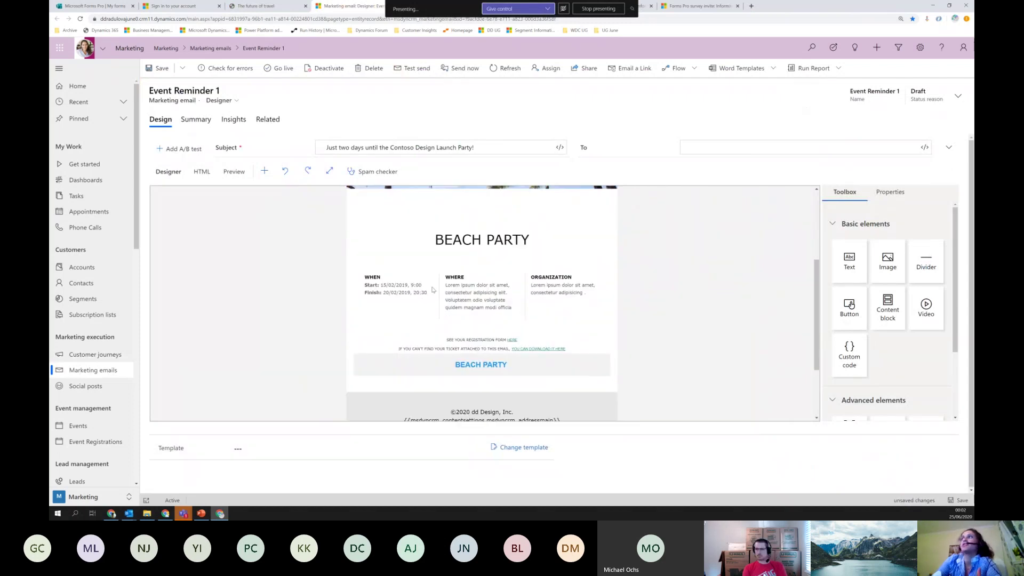
scroll(435, 285, down, 2)
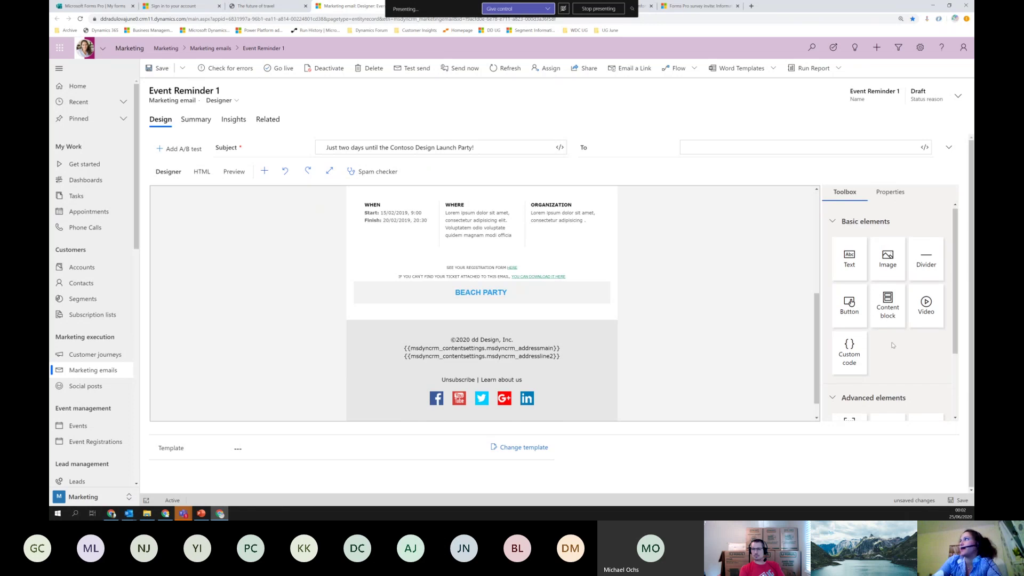
scroll(893, 346, down, 2)
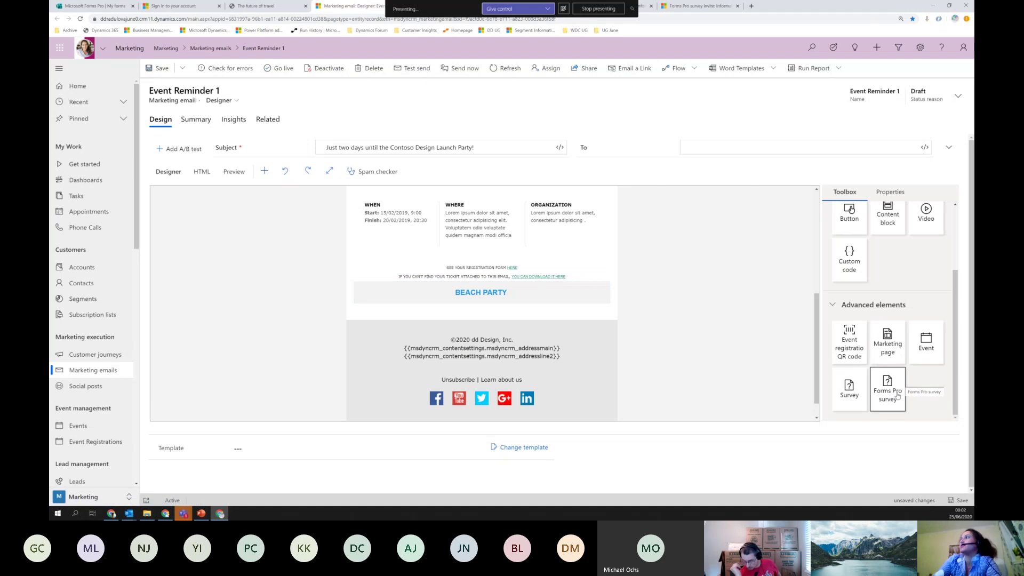
mouse_move(898, 395)
mouse_down()
mouse_move(616, 312)
mouse_move(570, 251)
mouse_move(570, 233)
mouse_move(563, 256)
mouse_move(944, 394)
mouse_move(907, 389)
mouse_up()
click(524, 289)
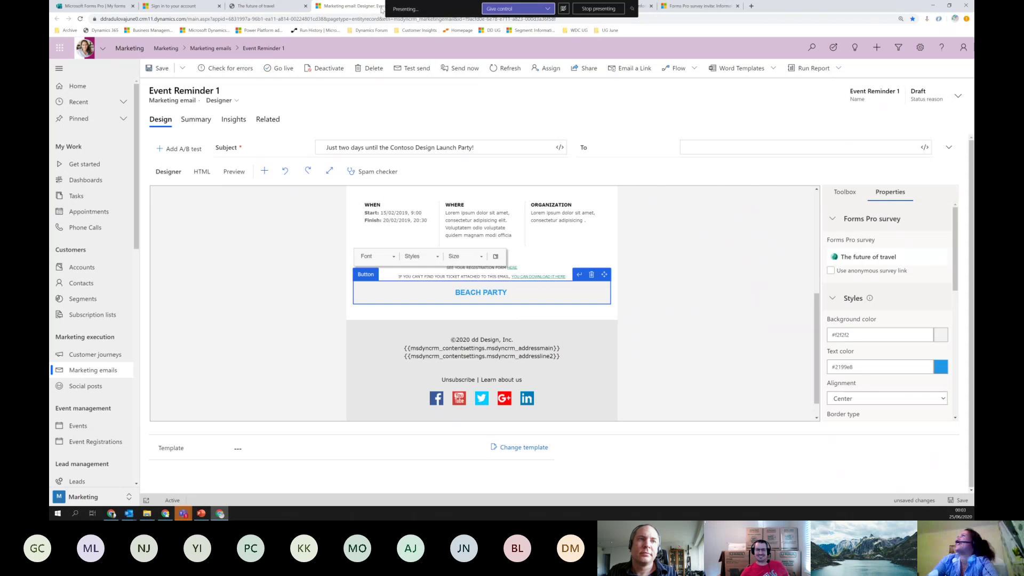
View the invitation details among the Forms Pro responses for The future of travel, signing in again with the demo account.
click(292, 7)
drag(292, 7, 320, 6)
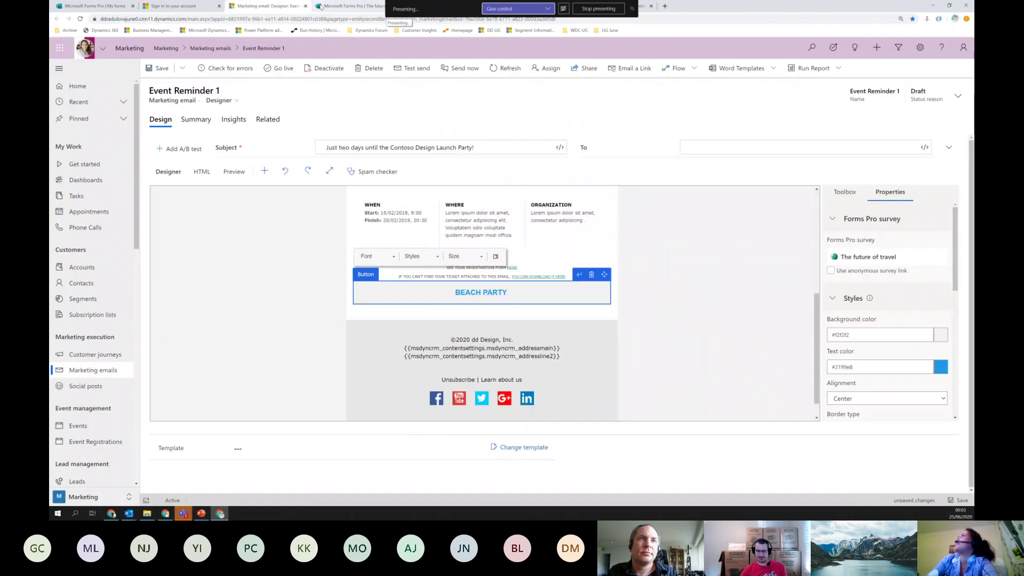
click(320, 6)
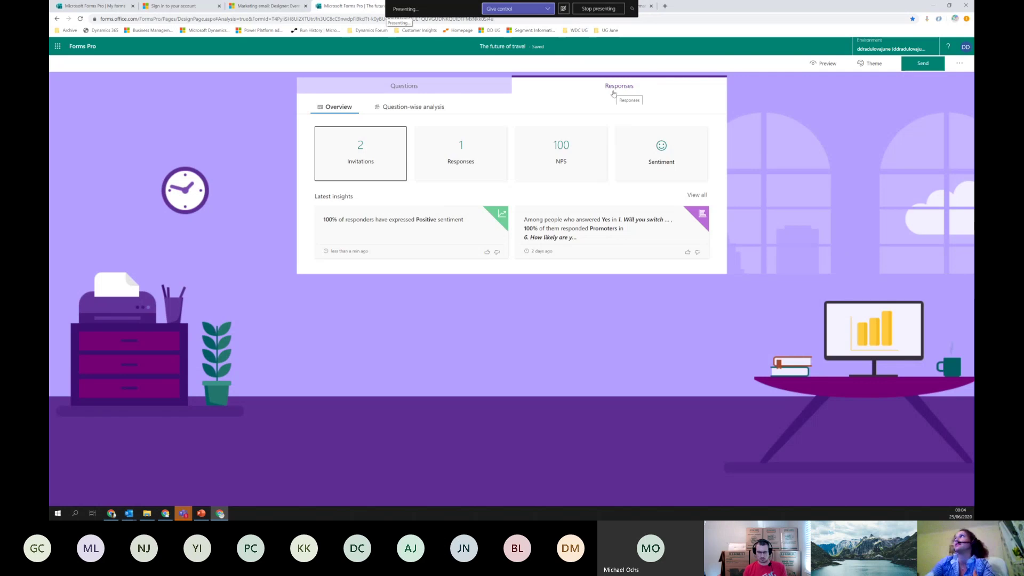
click(378, 149)
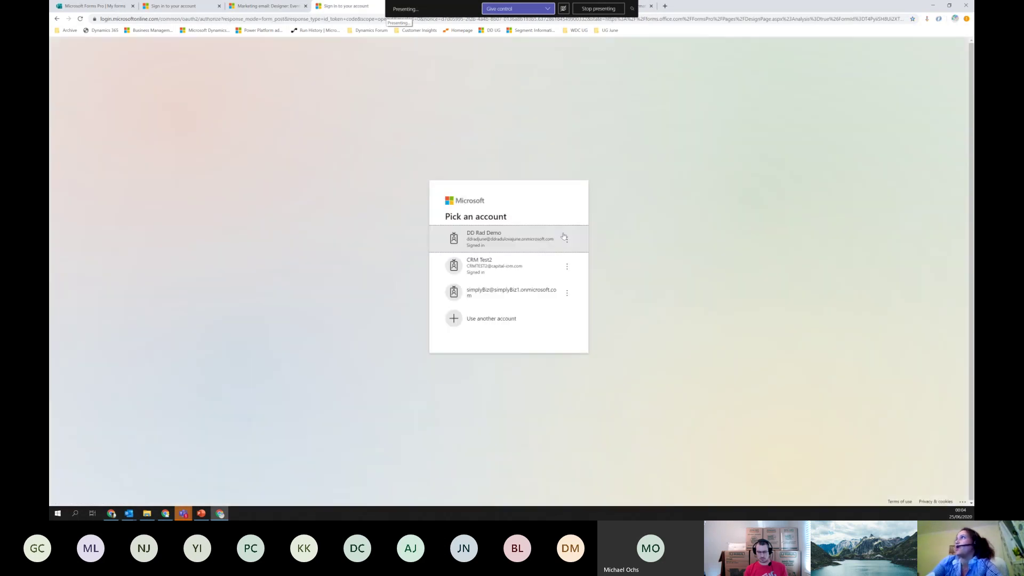
click(563, 236)
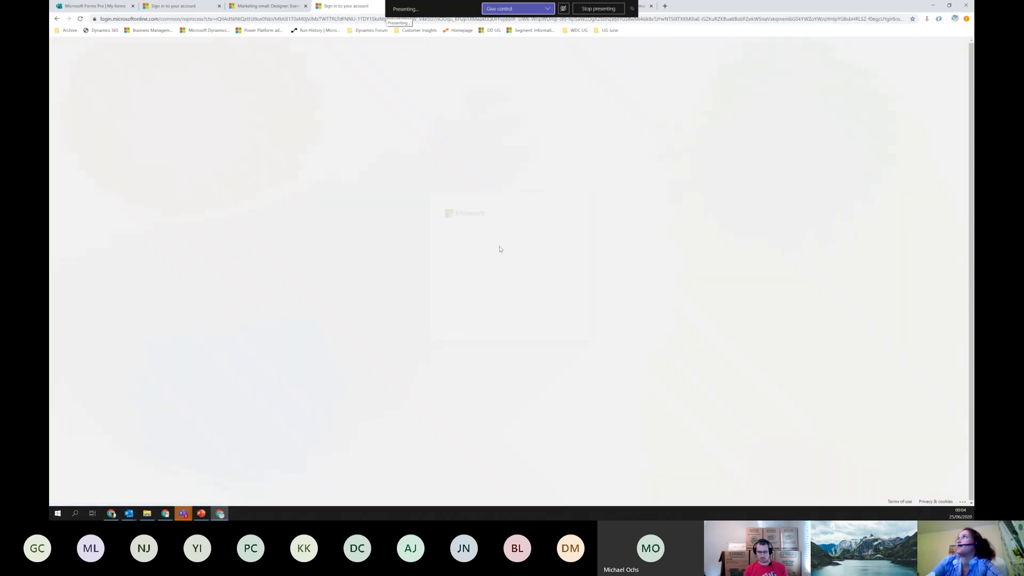
click(522, 277)
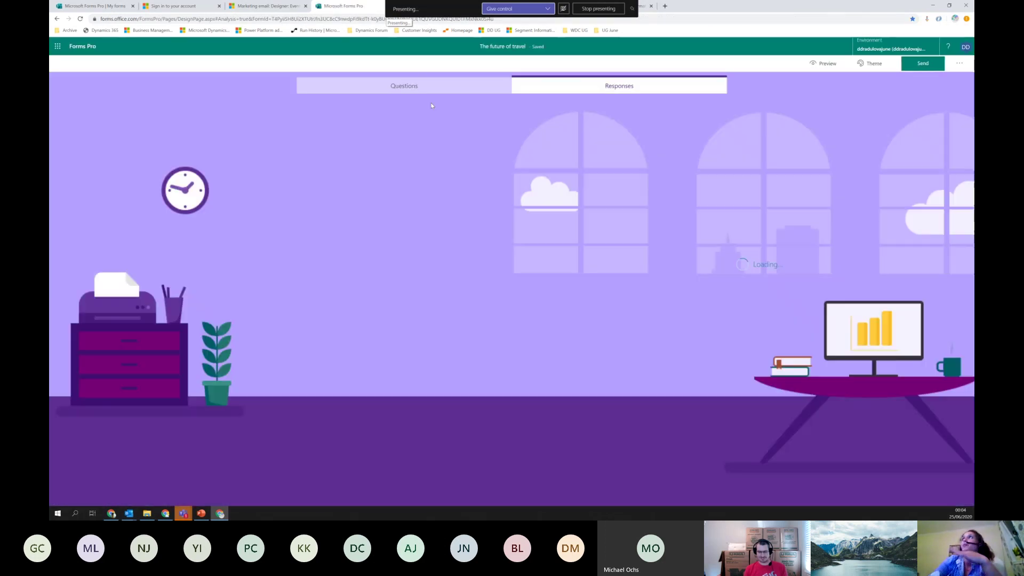
click(346, 160)
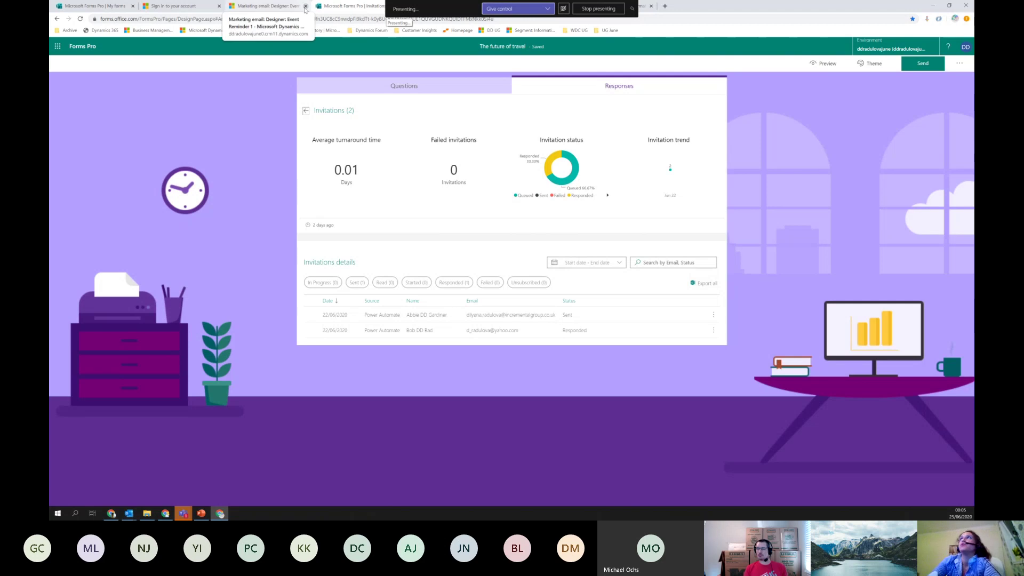
Close the Event Reminder 1 email designer and check the survey activities on the contact's timeline.
click(306, 6)
click(546, 59)
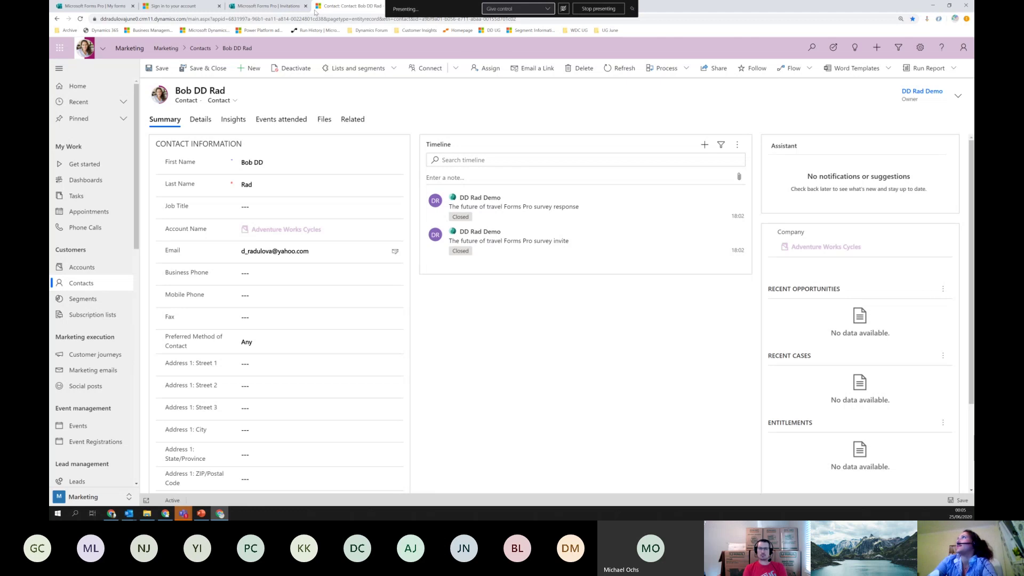
click(360, 6)
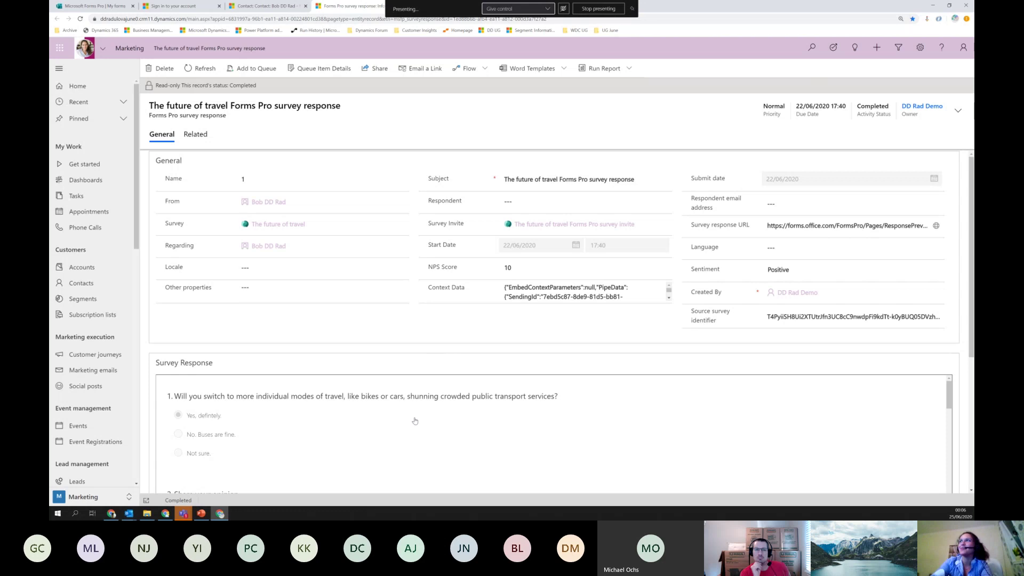
Examine the general details of The future of travel survey response and read its answers through to the recommendation rating question.
scroll(415, 420, down, 1)
scroll(415, 421, up, 1)
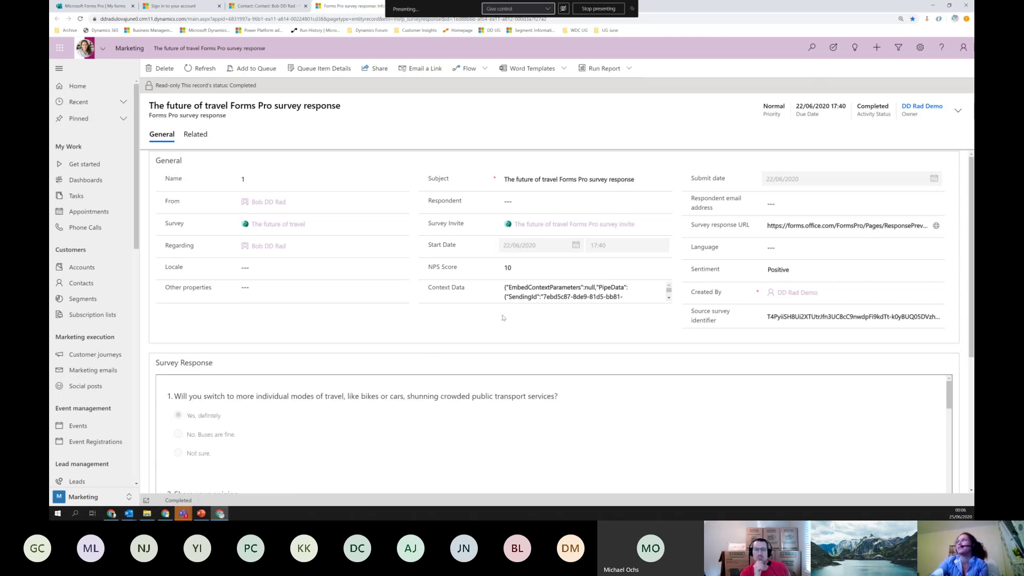
scroll(490, 303, down, 1)
scroll(490, 303, down, 1)
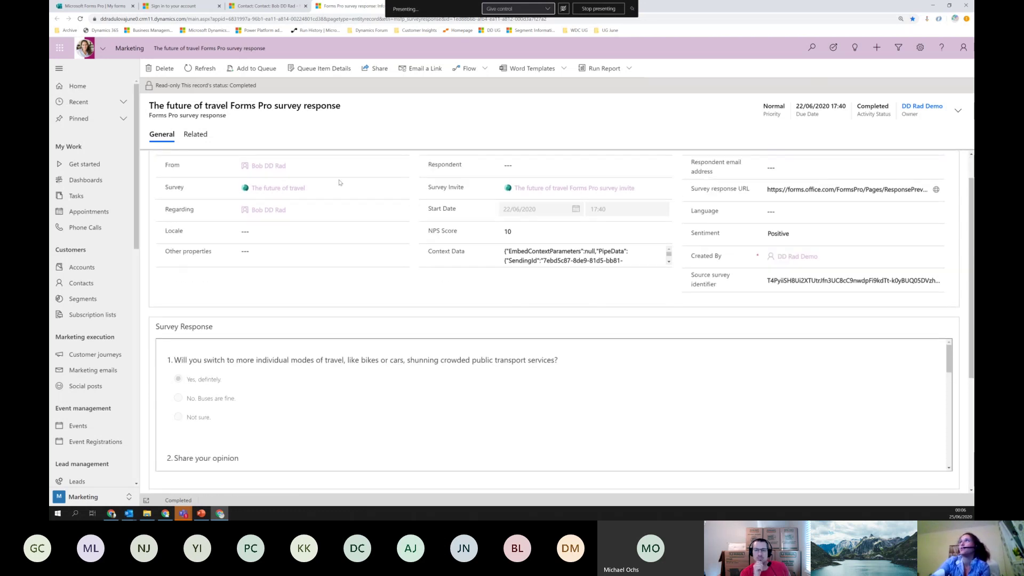
scroll(368, 240, up, 1)
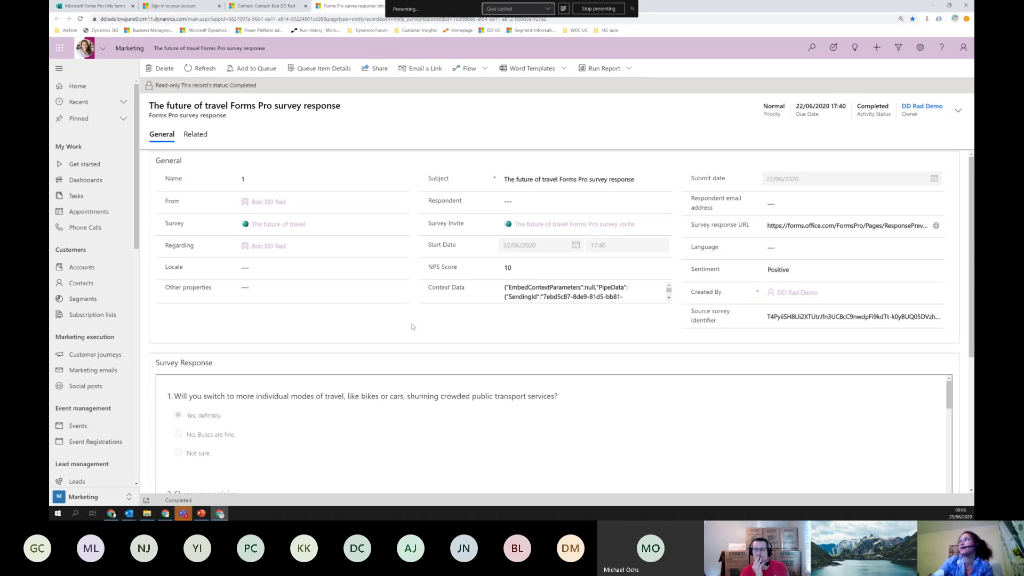
scroll(355, 404, down, 1)
scroll(354, 403, down, 3)
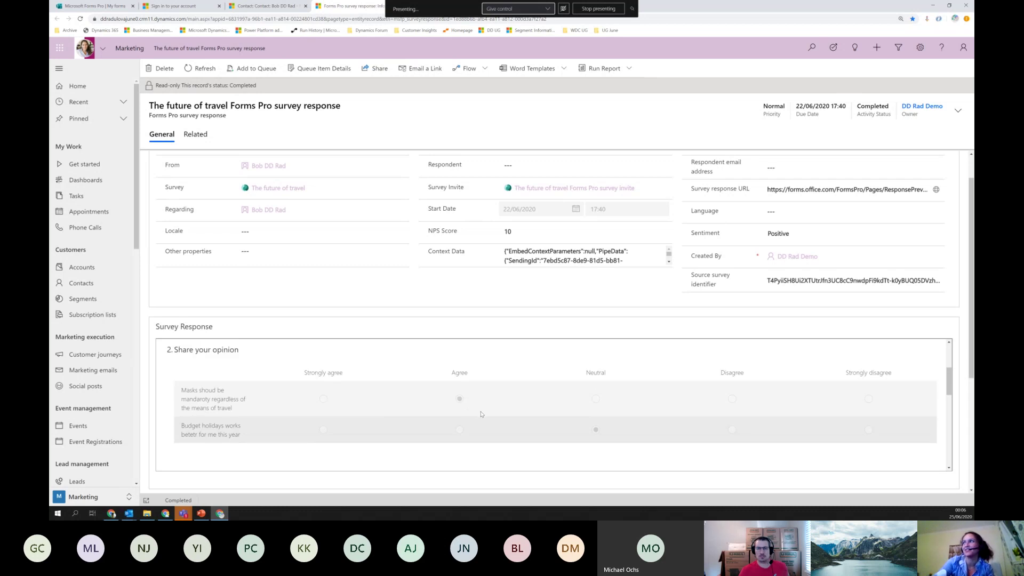
scroll(428, 403, down, 1)
scroll(315, 396, up, 1)
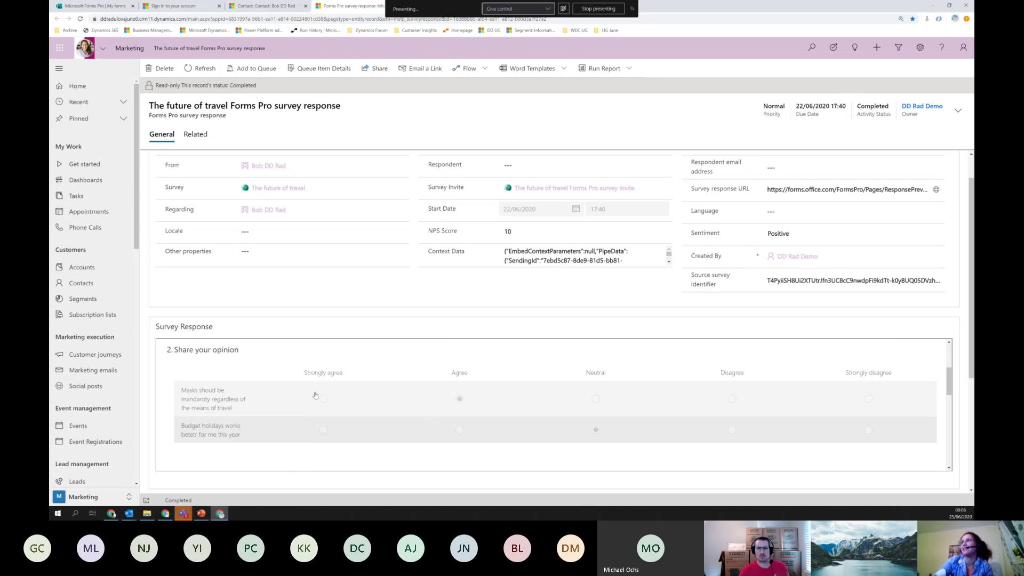
scroll(543, 405, down, 1)
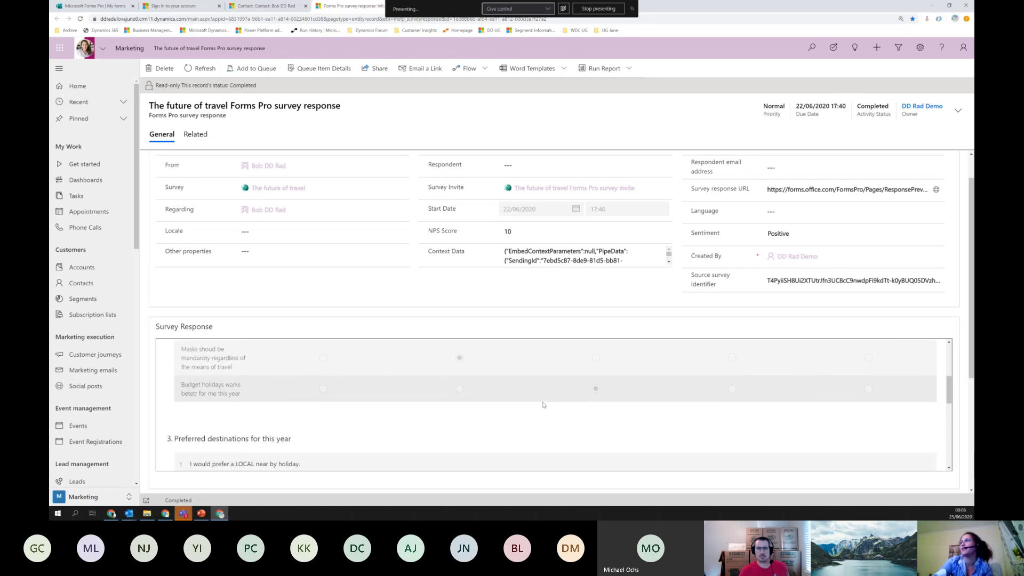
scroll(543, 405, down, 5)
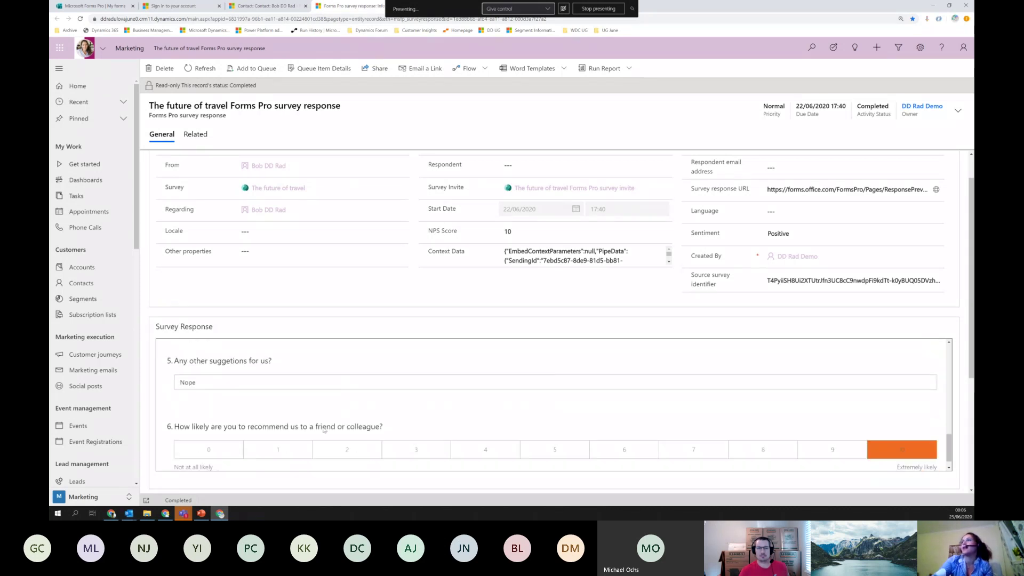
scroll(324, 430, down, 1)
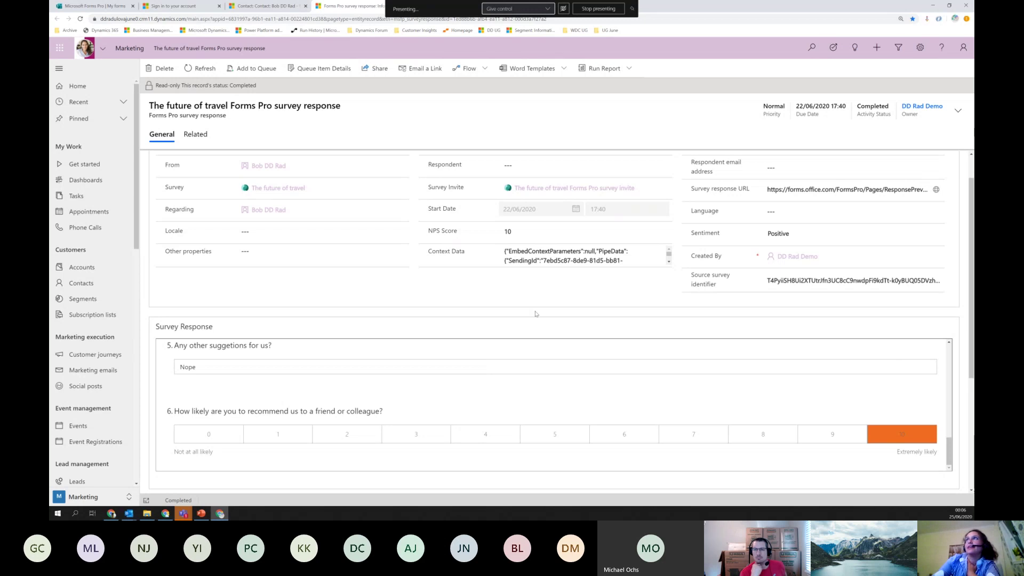
Revisit the contact's timeline from the survey response and close the contact record.
click(269, 210)
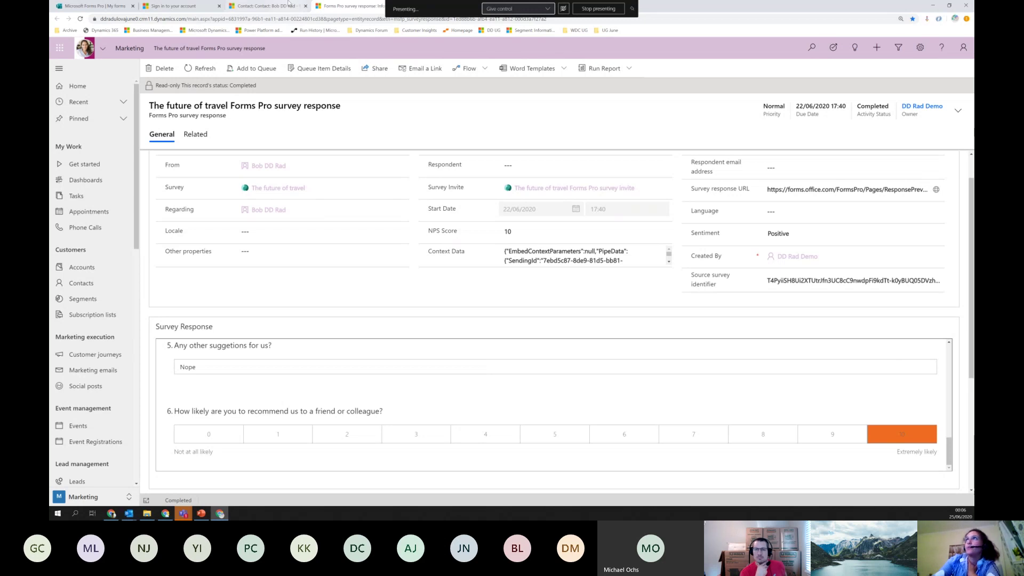
mouse_move(718, 204)
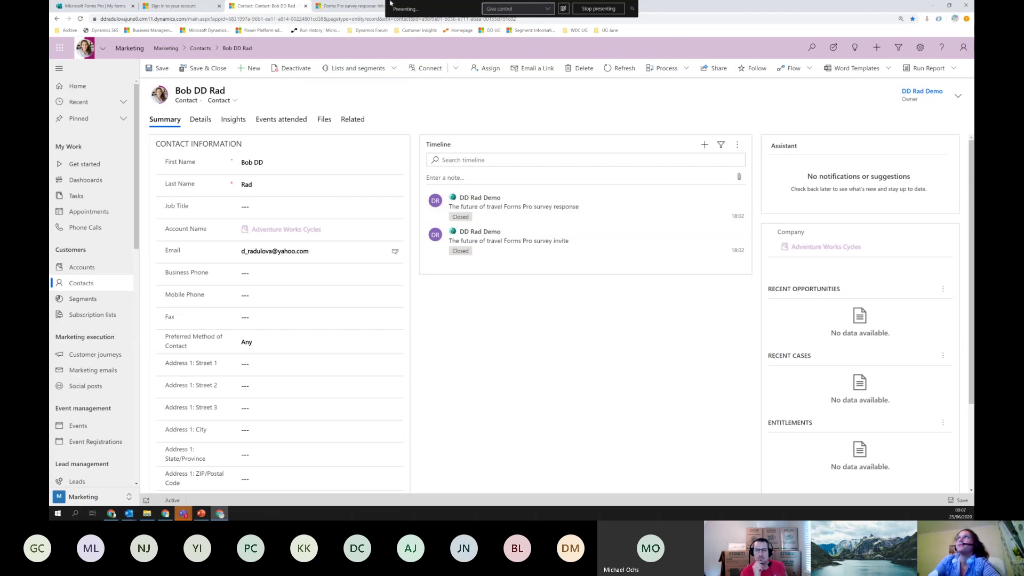
click(348, 7)
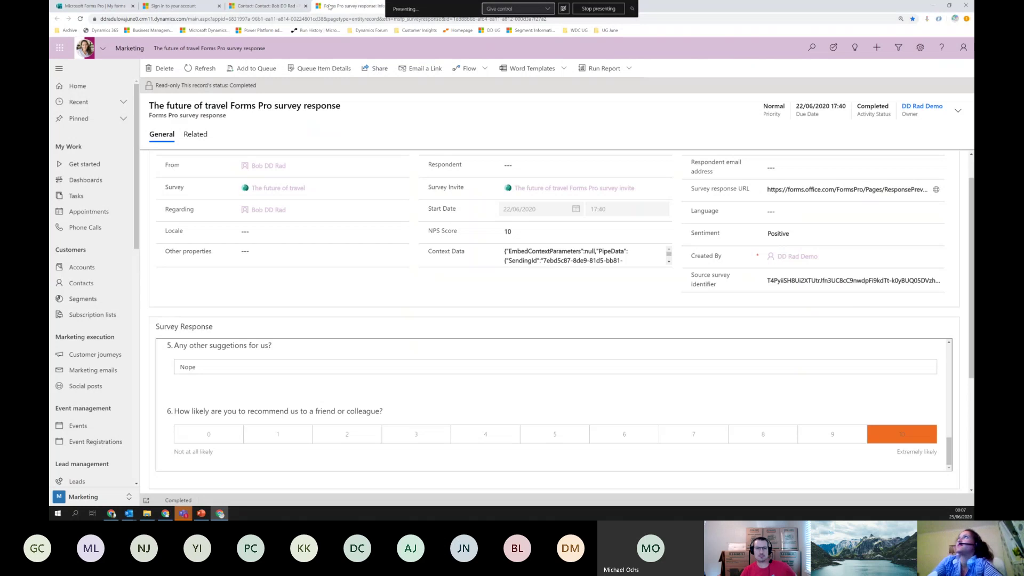
click(305, 6)
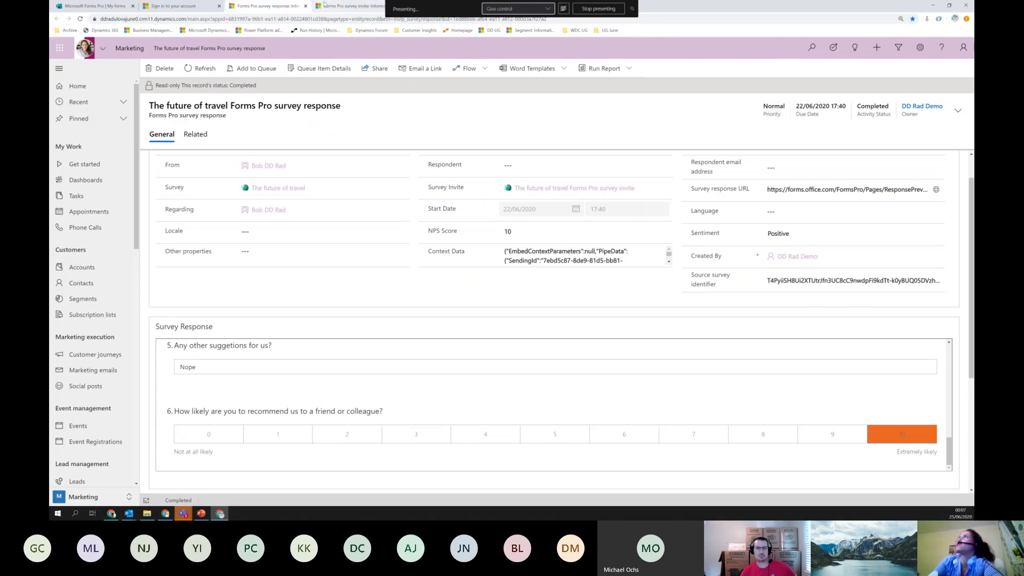
View the Forms Pro survey invite for The future of travel and switch to the PowerPoint presentation.
click(325, 5)
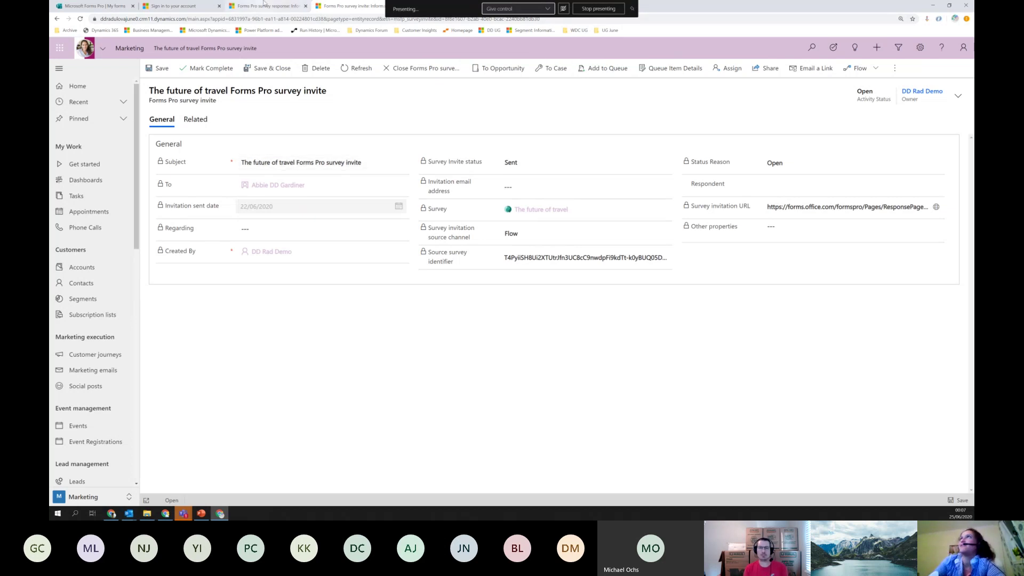
click(267, 6)
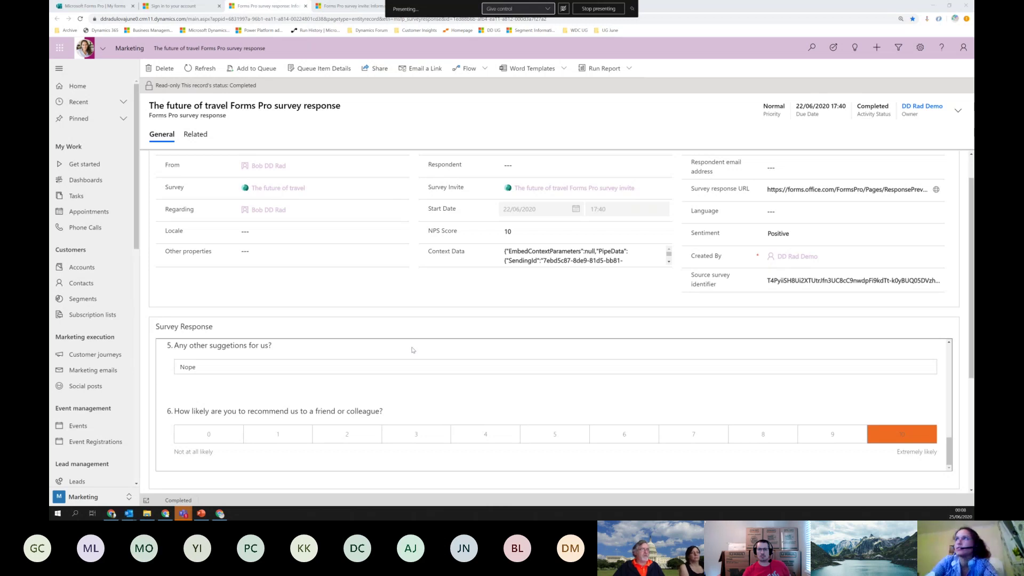
click(201, 513)
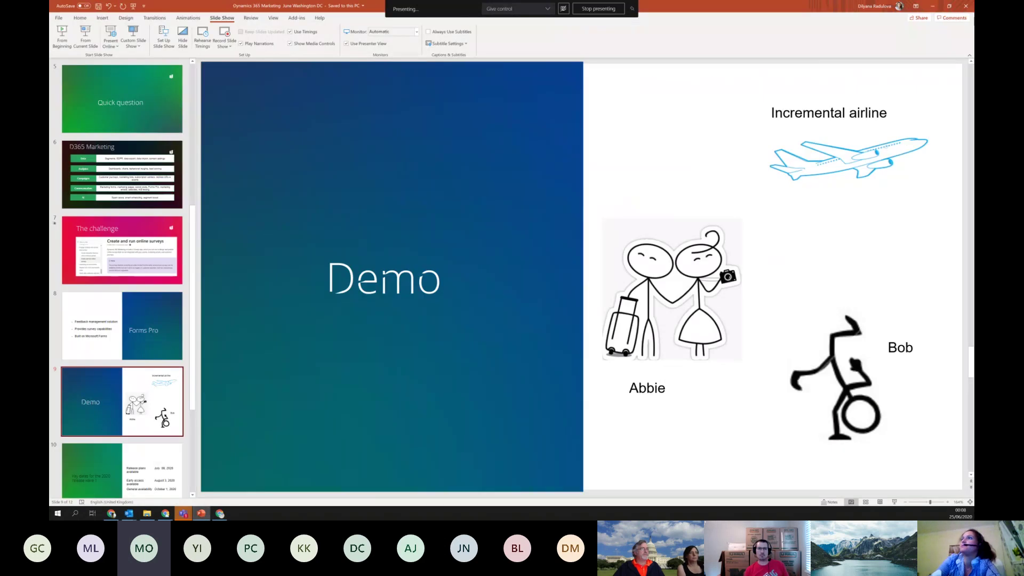